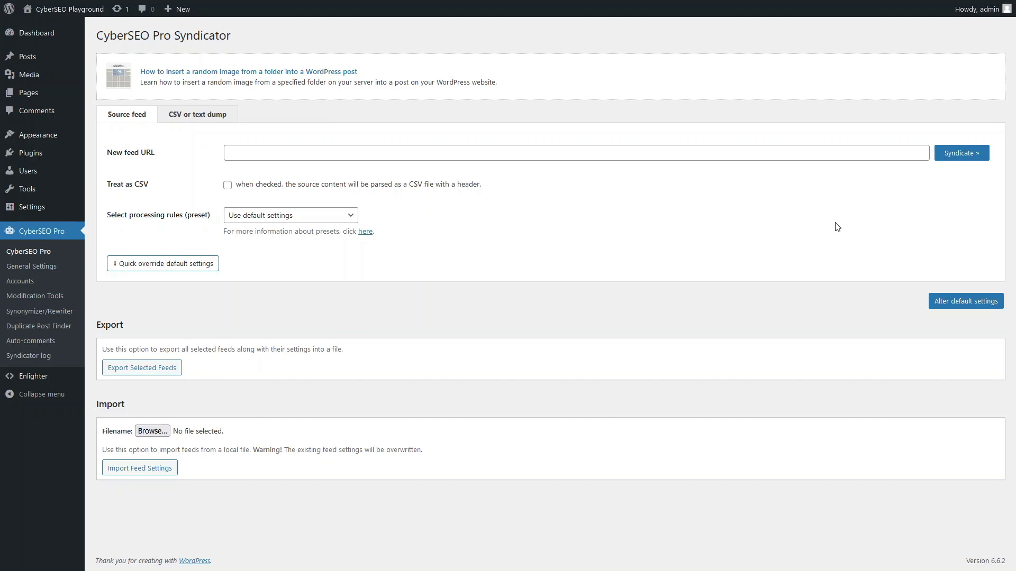
# Step: Activate the Polylang plugin from the Installed Plugins list
pyautogui.click(53, 157)
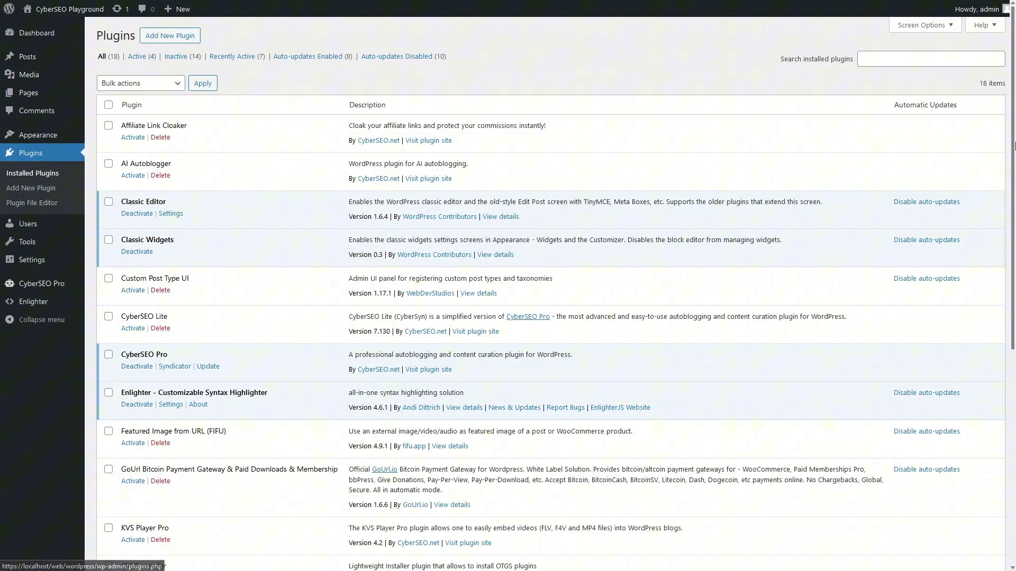
pyautogui.moveTo(1014, 142); pyautogui.dragTo(1014, 358)
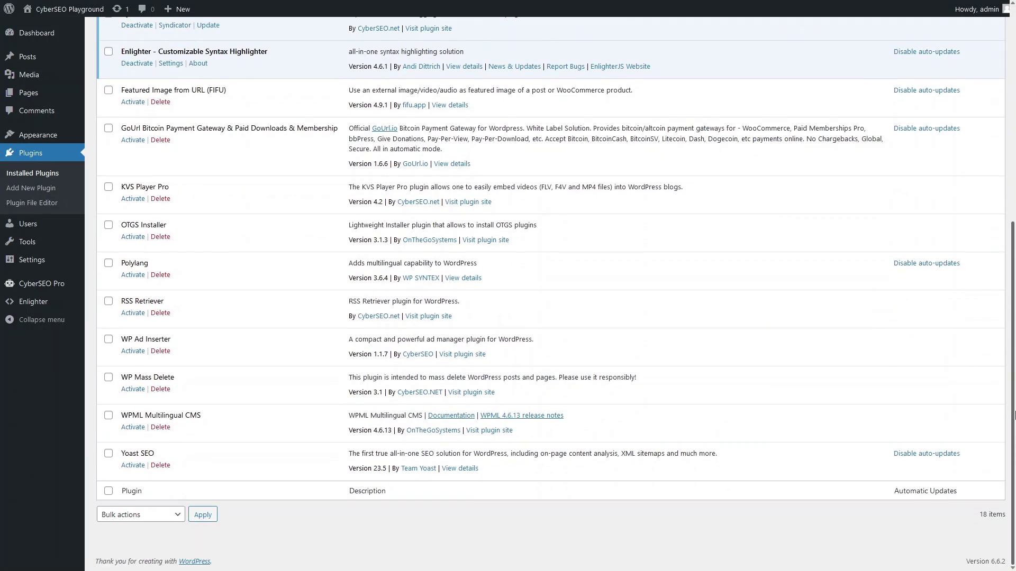
pyautogui.click(129, 277)
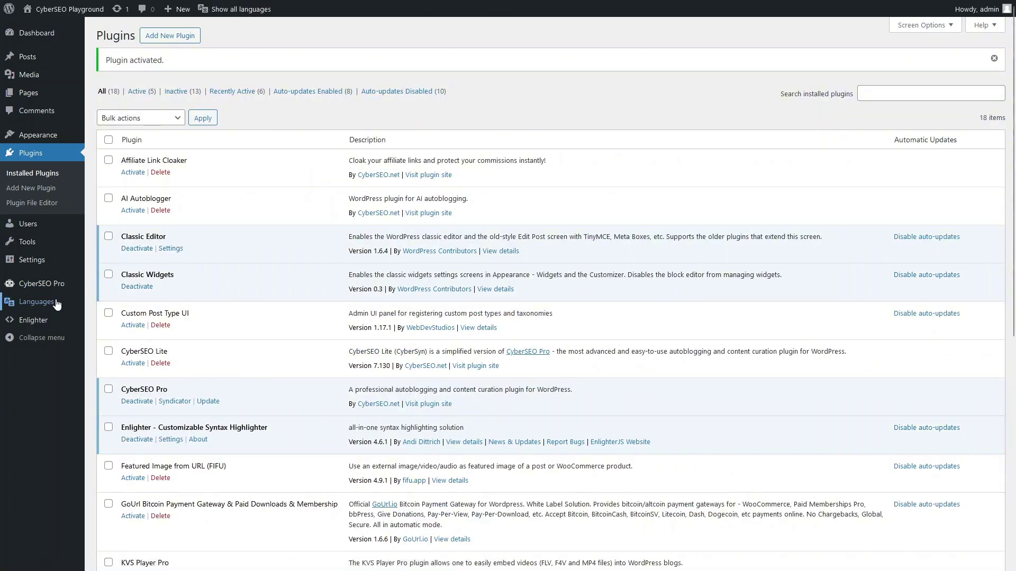
# Step: Open Polylang's Languages page showing the 11 configured languages, English as default
pyautogui.moveTo(75, 303)
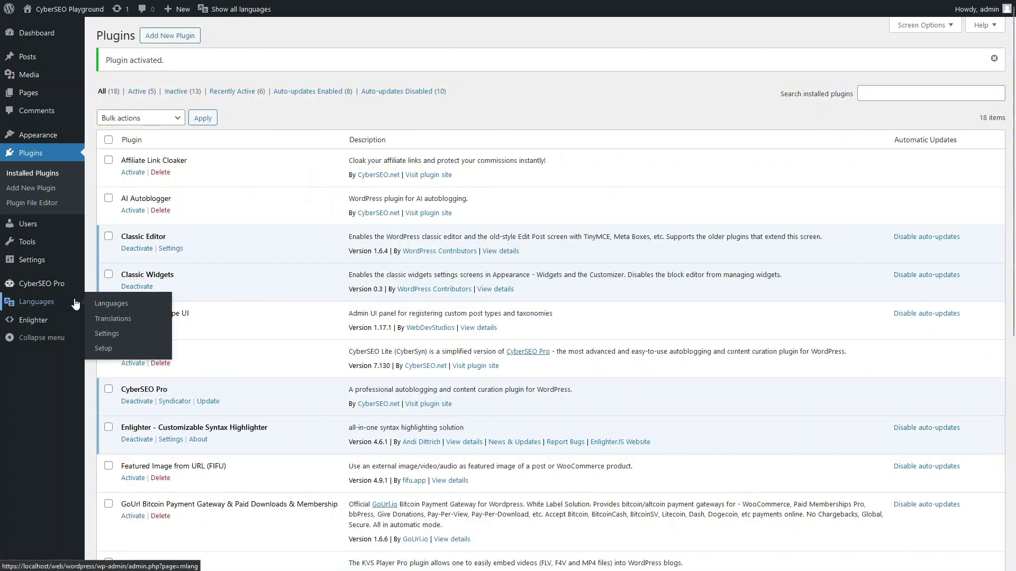
pyautogui.click(111, 304)
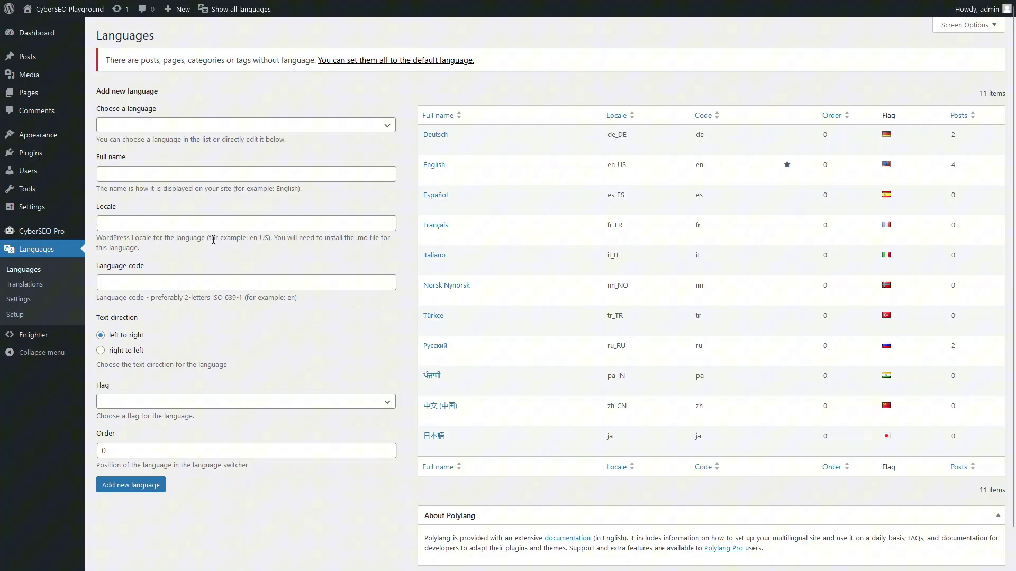
# Step: Add the cyberseo.net feed in CyberSEO Pro and append '(ES)' to its title
pyautogui.click(47, 238)
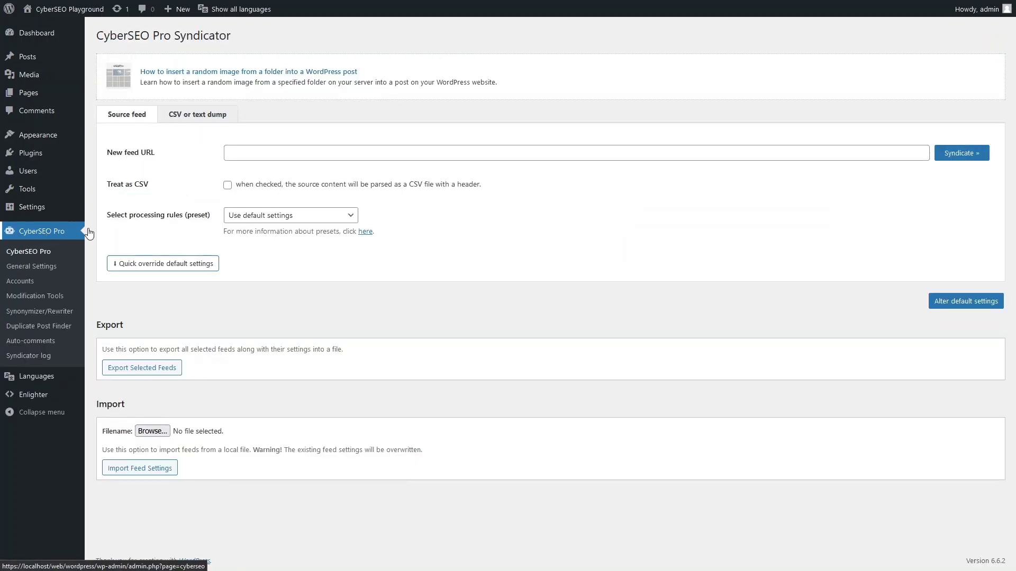
pyautogui.click(257, 152)
pyautogui.write('https://www.cyberseo.net/feed')
pyautogui.press('Return')
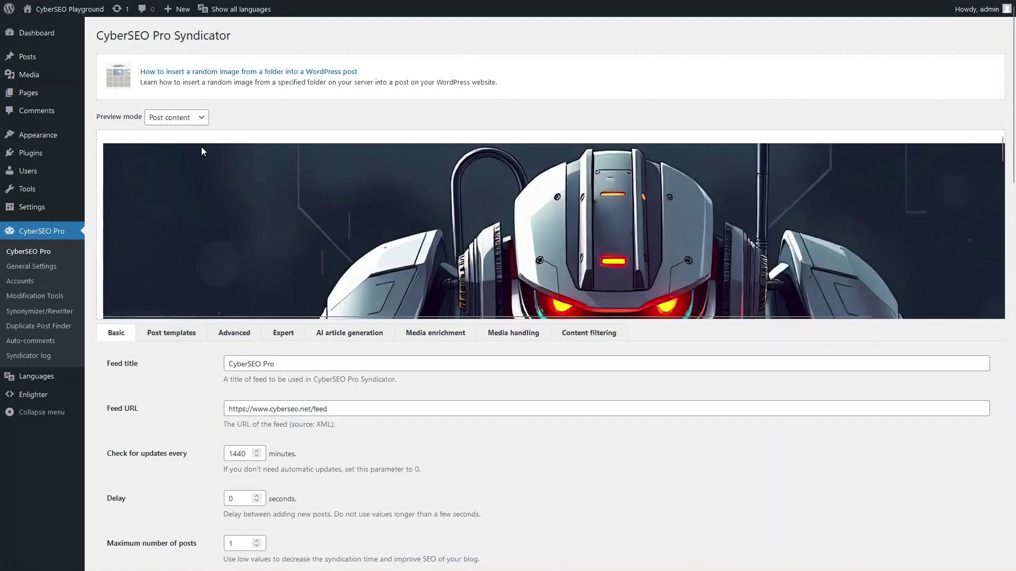
pyautogui.click(313, 364)
pyautogui.write('(ES)')
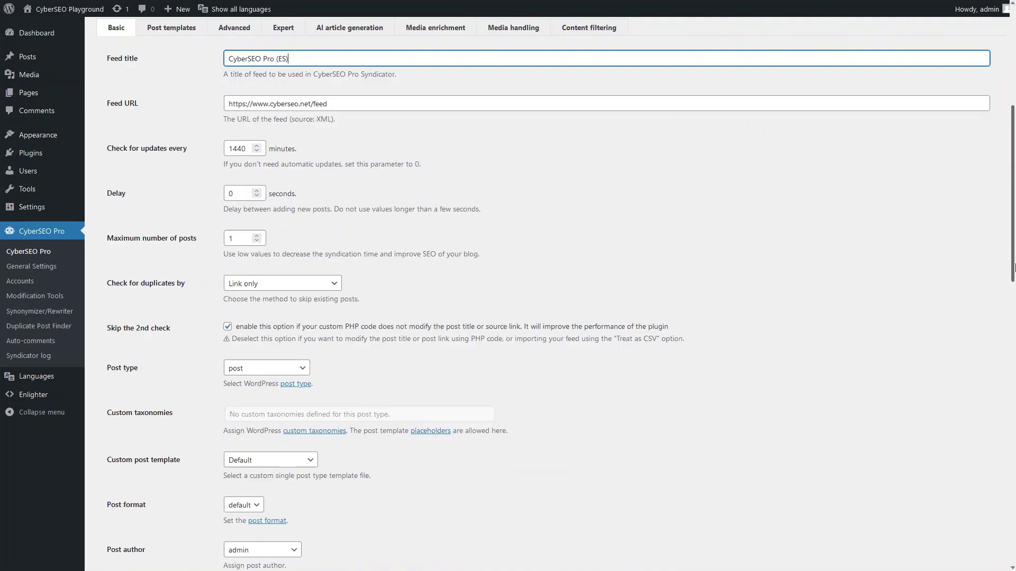
# Step: Assign the feed's posts to the Español Polylang language and show the Advanced settings
pyautogui.moveTo(1014, 179); pyautogui.dragTo(1014, 546)
pyautogui.click(283, 396)
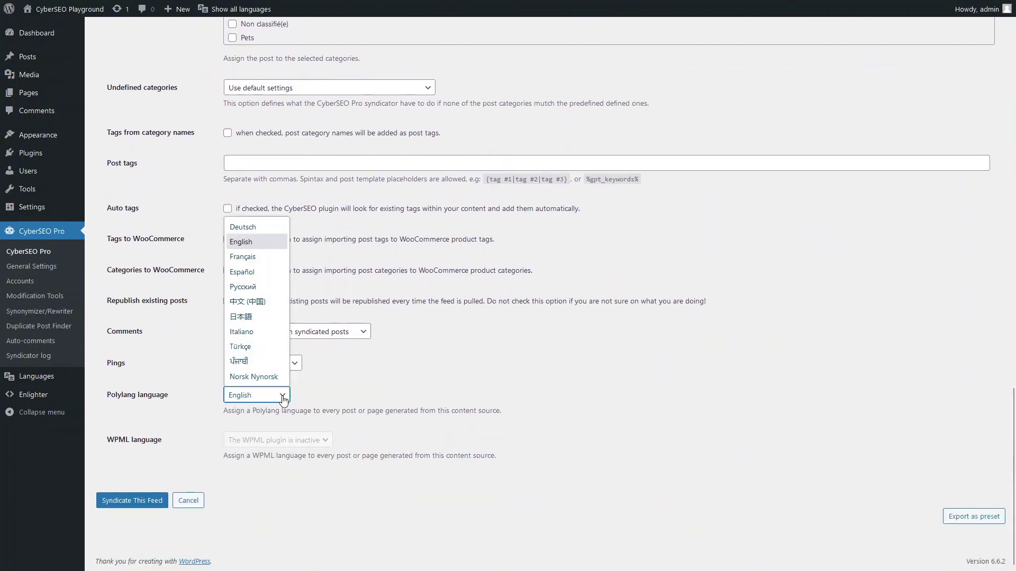
pyautogui.click(259, 272)
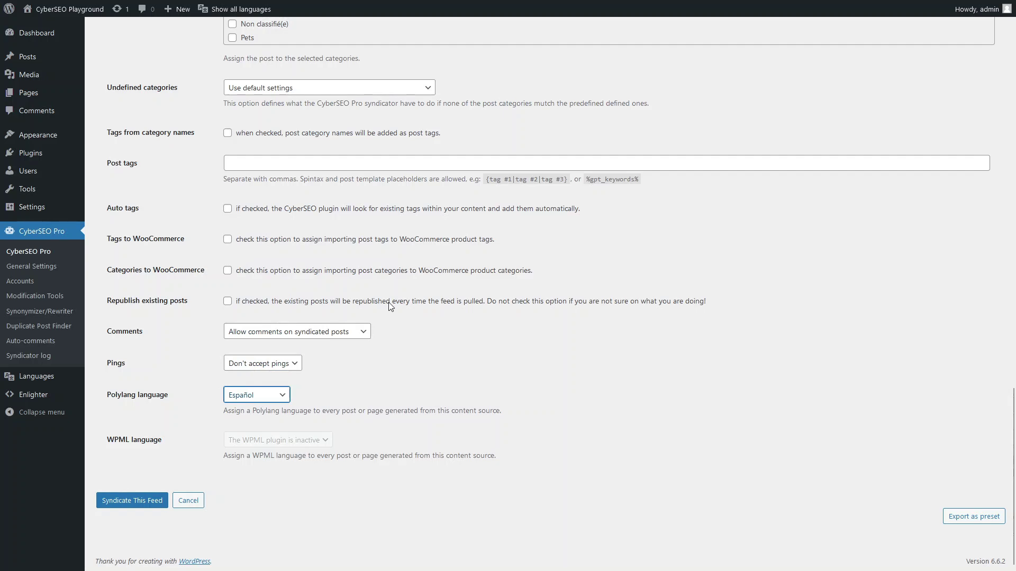
pyautogui.moveTo(1013, 423); pyautogui.dragTo(1011, 90)
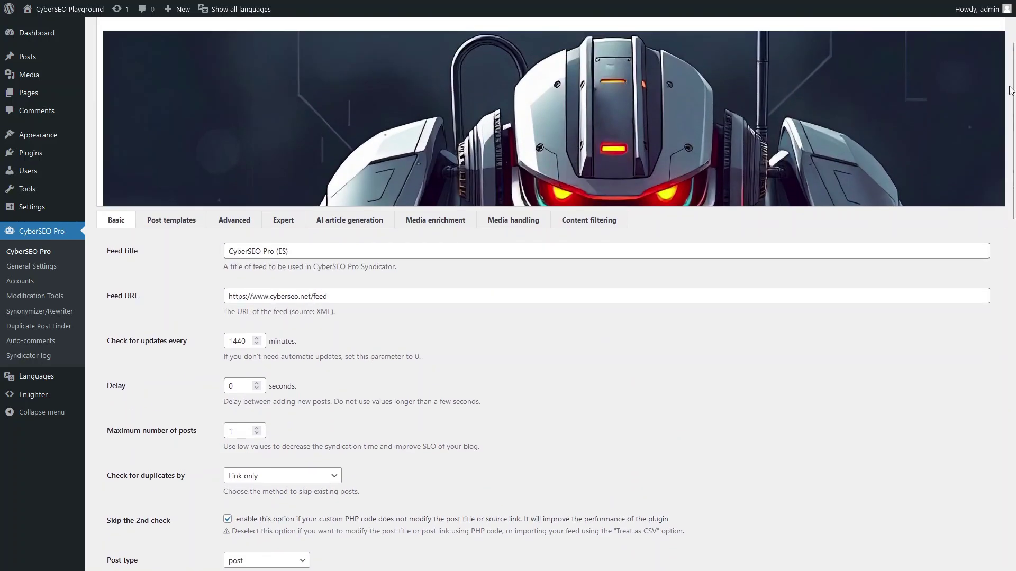
pyautogui.click(235, 220)
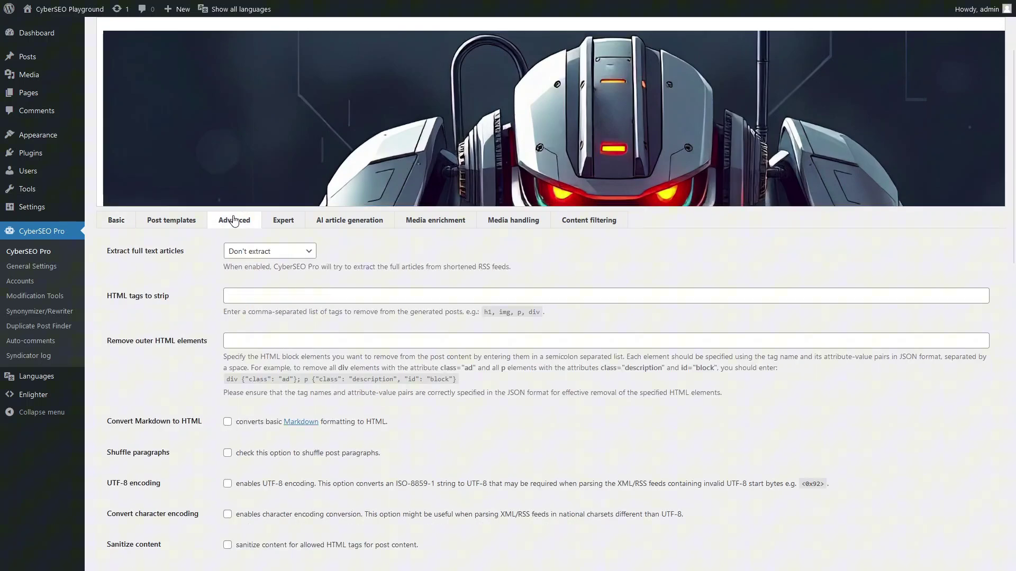
pyautogui.moveTo(1014, 183); pyautogui.dragTo(1014, 399)
pyautogui.click(290, 144)
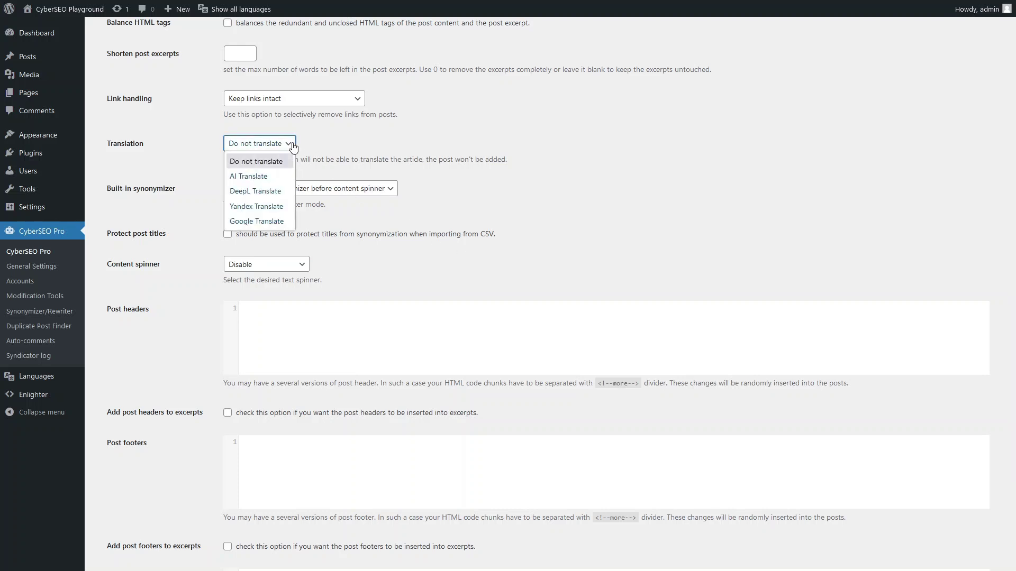
# Step: Try DeepL, Yandex and Google Translate services, briefly setting Belarusian to Catalan
pyautogui.click(283, 191)
pyautogui.click(354, 191)
pyautogui.click(317, 165)
pyautogui.click(290, 144)
pyautogui.click(255, 206)
pyautogui.click(451, 190)
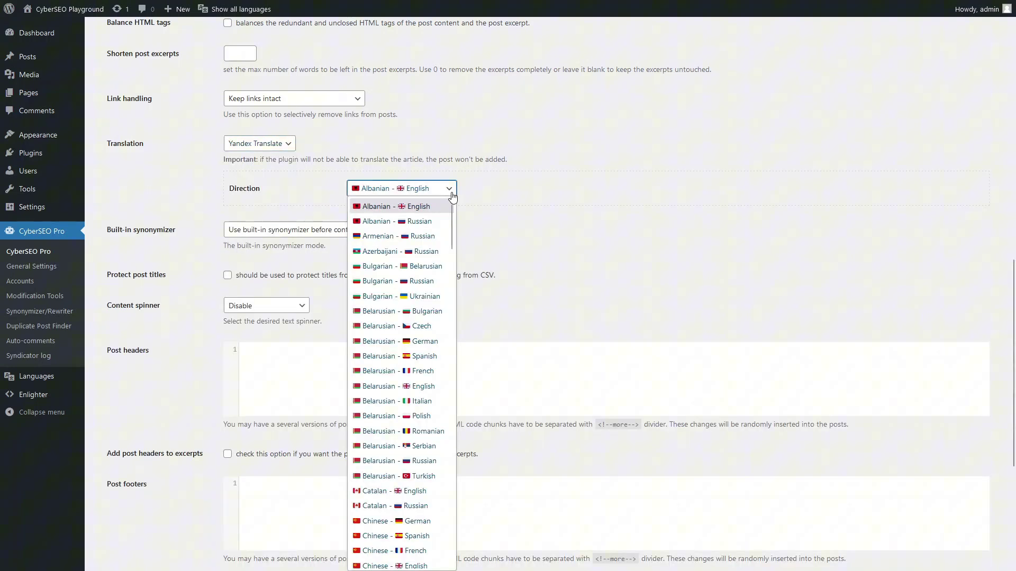
pyautogui.click(259, 144)
pyautogui.click(265, 217)
pyautogui.click(391, 189)
pyautogui.click(401, 292)
pyautogui.click(391, 221)
pyautogui.click(394, 370)
# Step: Switch translation to AI Translate using the Google Gemini 1.5 Flash model
pyautogui.click(290, 144)
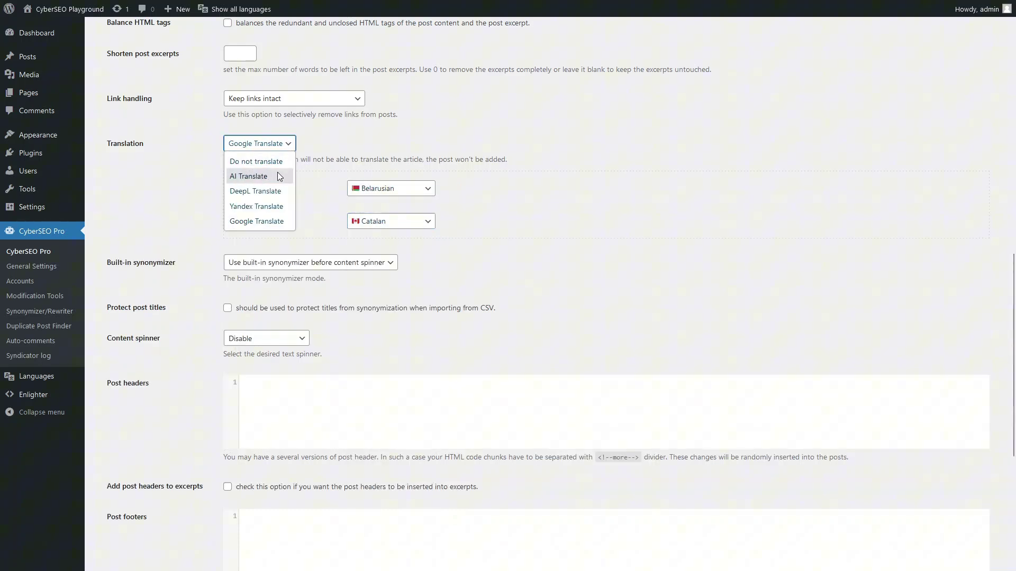
pyautogui.click(278, 176)
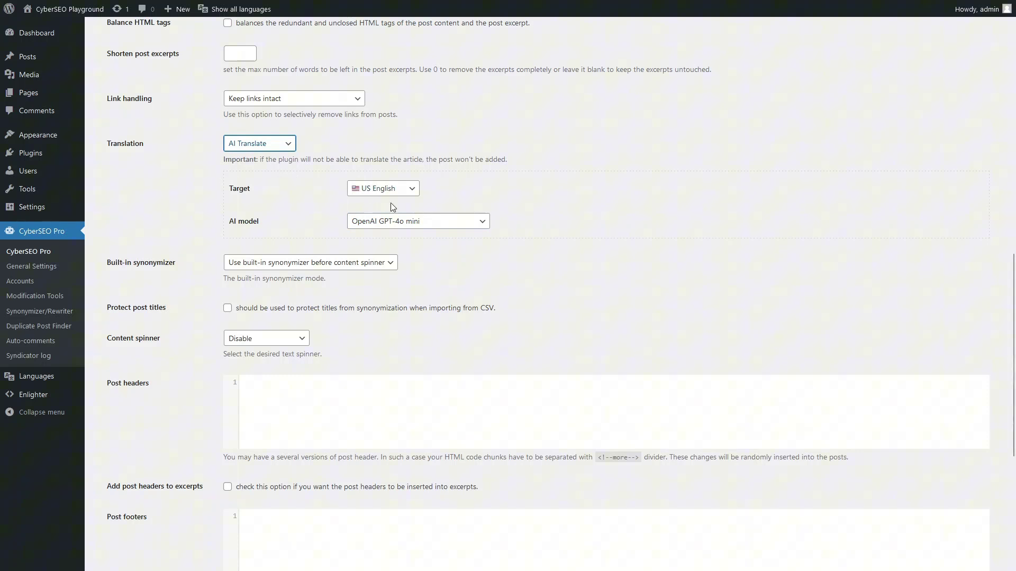
pyautogui.click(416, 222)
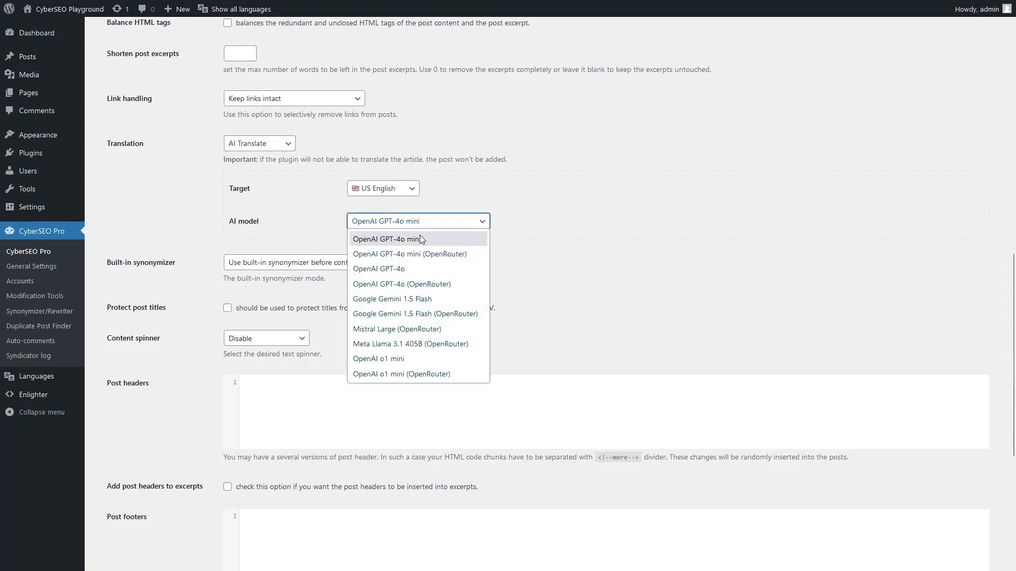
pyautogui.click(458, 300)
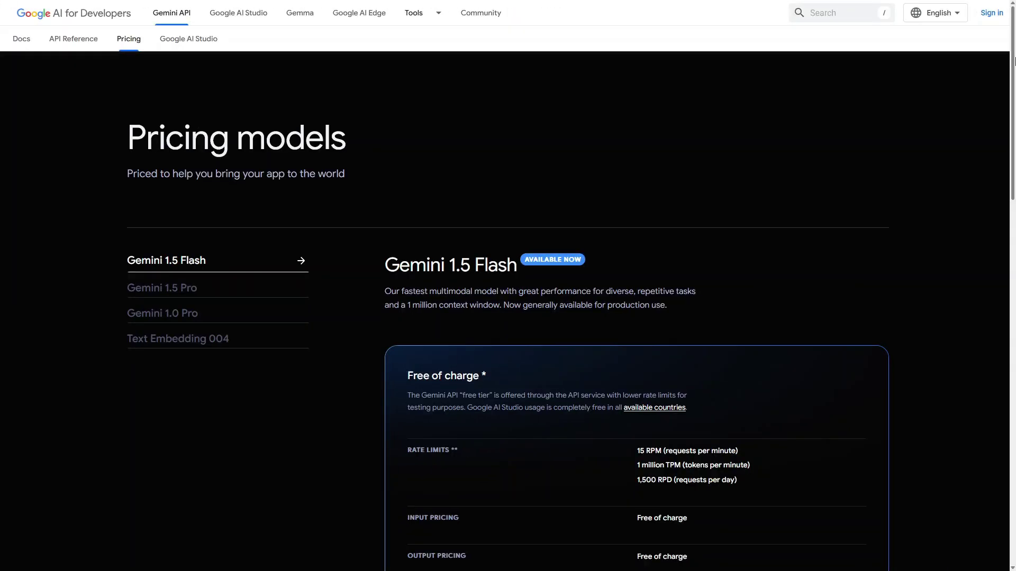
pyautogui.moveTo(1014, 61); pyautogui.dragTo(1014, 133)
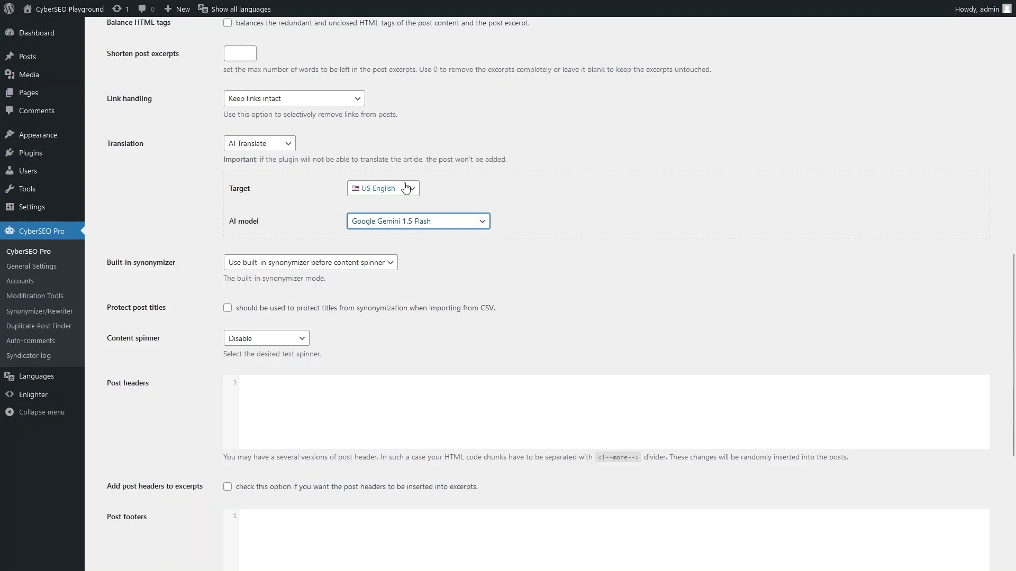
# Step: Set the translation target to Spanish and save the CyberSEO Pro (ES) feed
pyautogui.click(420, 192)
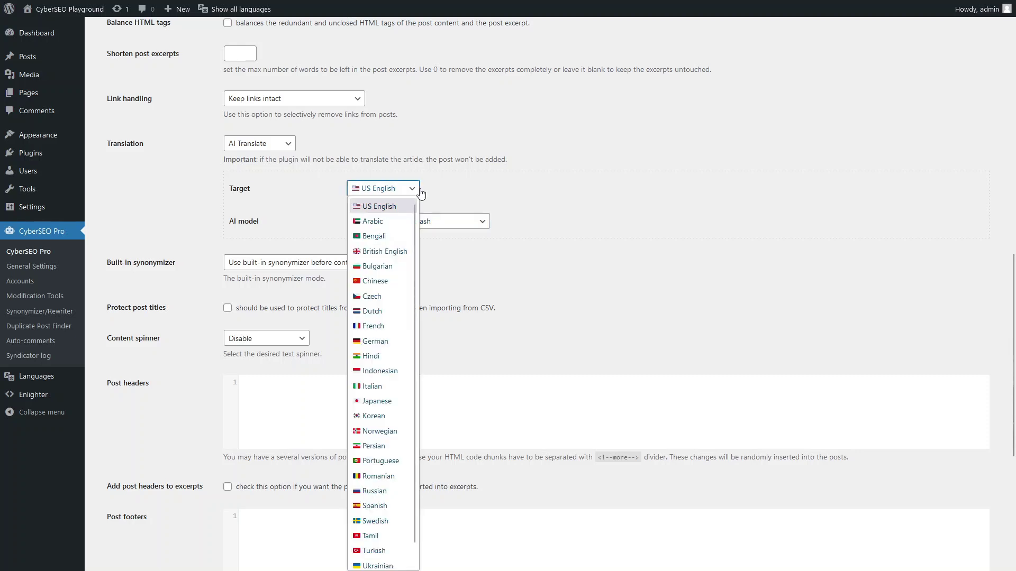
pyautogui.click(388, 505)
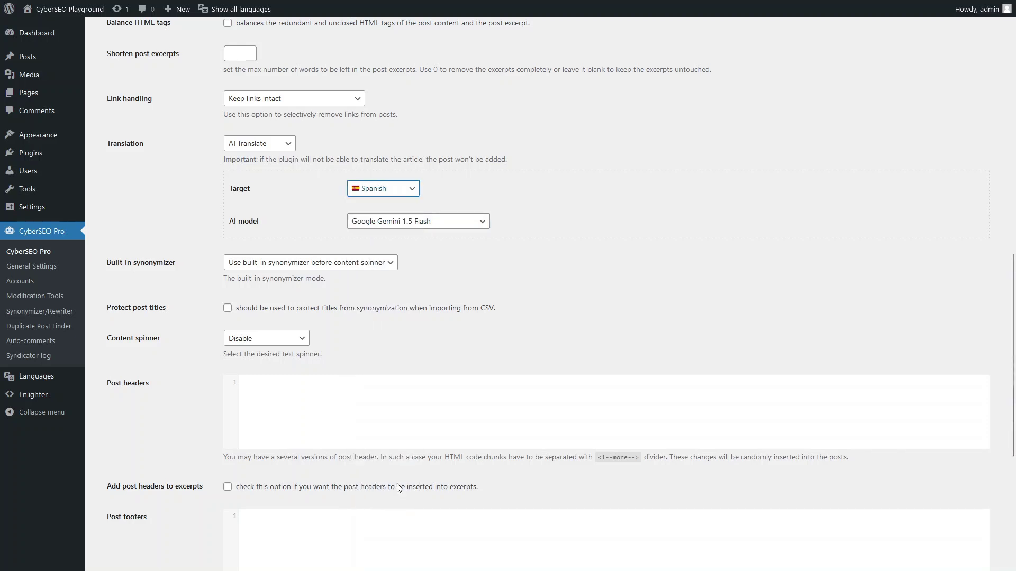
pyautogui.scroll(-5, 399, 488)
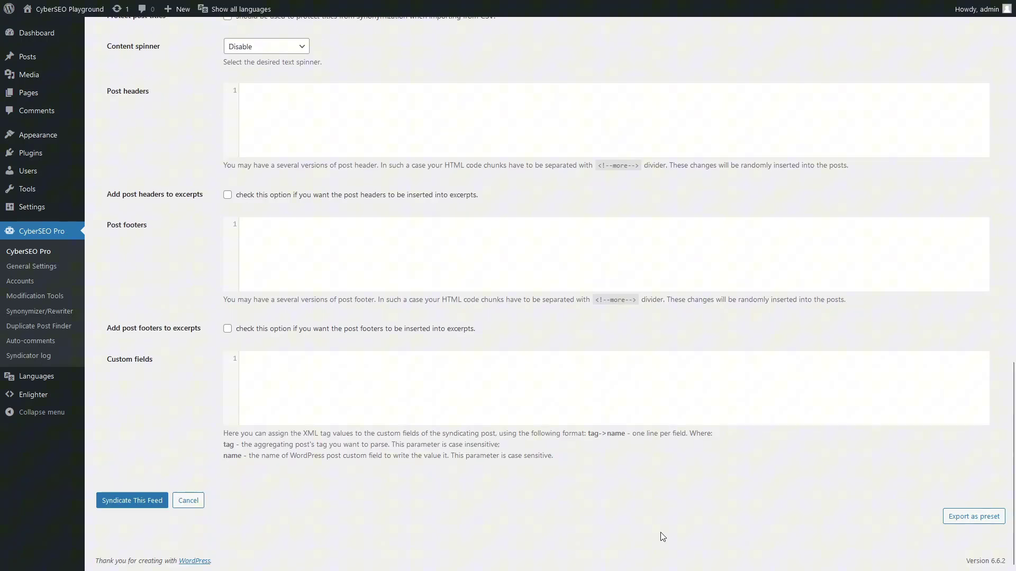
pyautogui.click(145, 505)
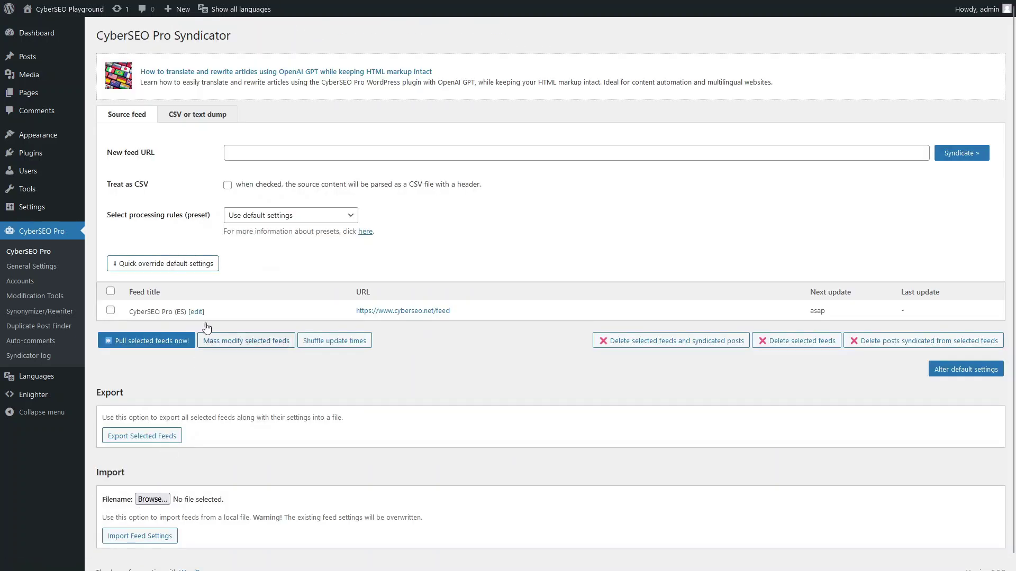
# Step: Paste the cyberseo.net feed URL again to add a second feed
pyautogui.click(251, 149)
pyautogui.write('https://www.cyberseo.net/feed')
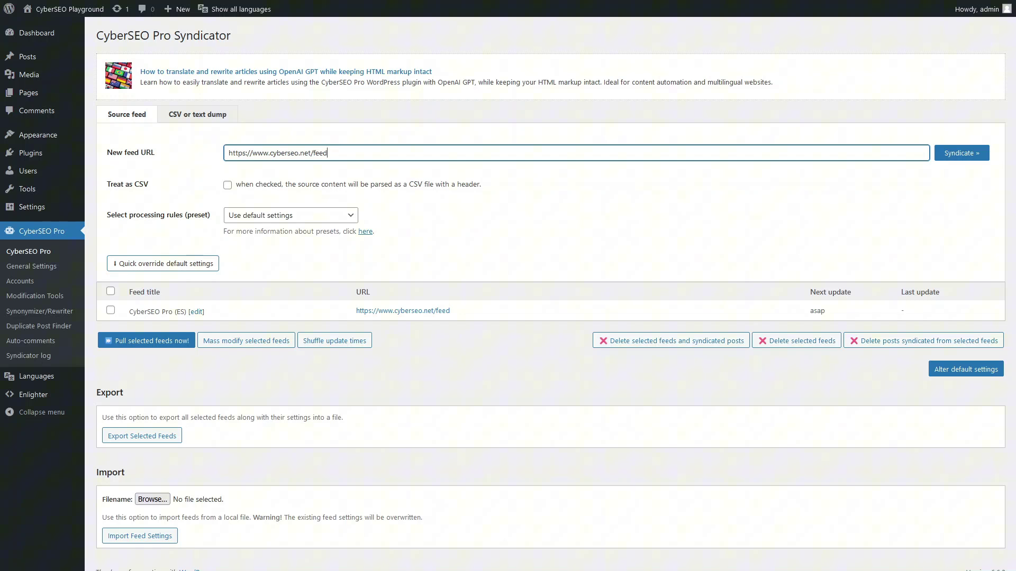
pyautogui.press('Return')
# Step: Append '(JP)' to the second feed's title and set its Polylang language to 日本語
pyautogui.click(300, 370)
pyautogui.write('(JP)')
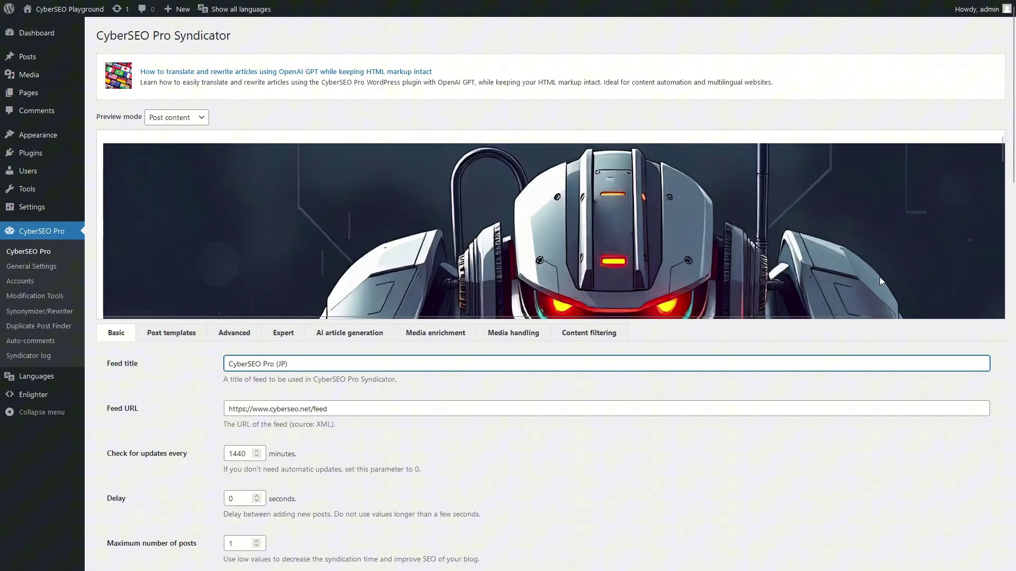
pyautogui.moveTo(1013, 140); pyautogui.dragTo(1014, 520)
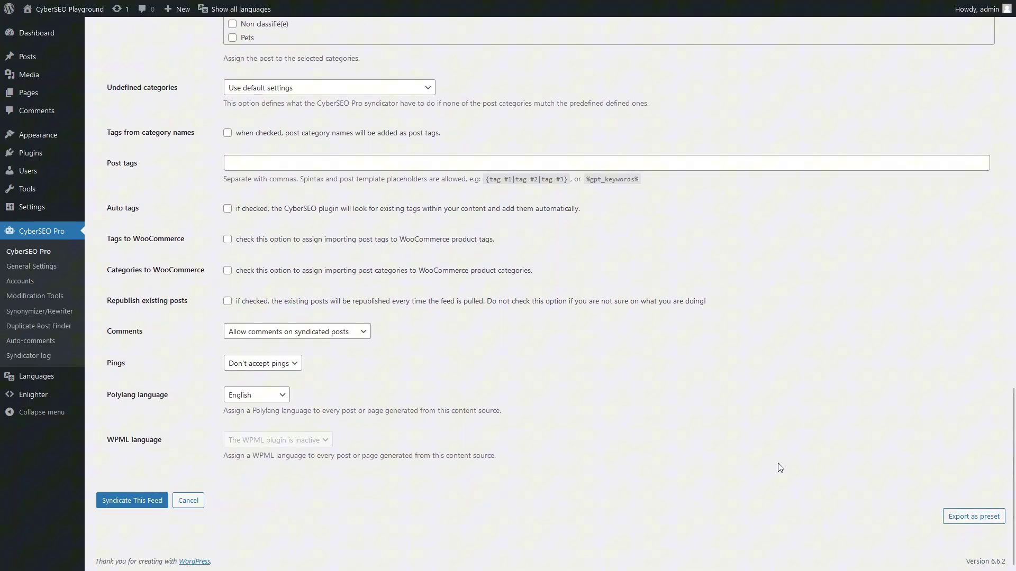
pyautogui.click(281, 397)
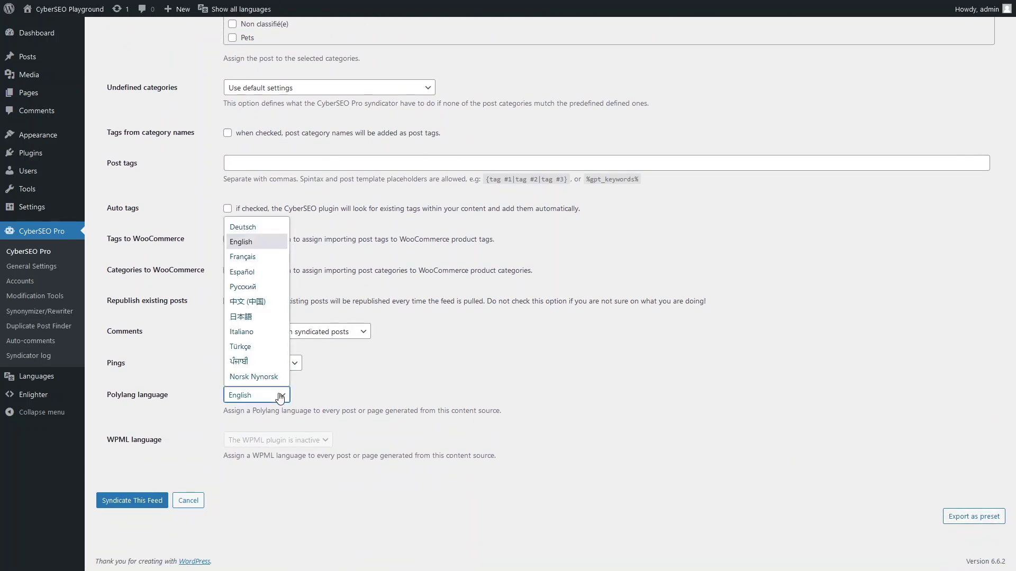
pyautogui.click(273, 321)
pyautogui.moveTo(1015, 401); pyautogui.dragTo(1014, 87)
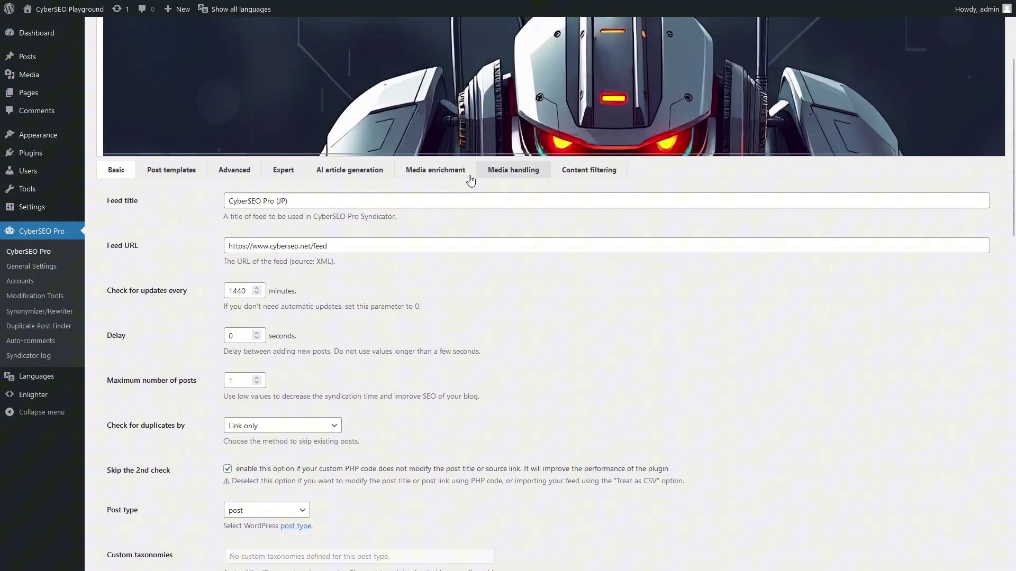
# Step: Set translation to AI Translate with Gemini 1.5 Flash, targeting Japanese
pyautogui.click(231, 174)
pyautogui.scroll(-12, 231, 173)
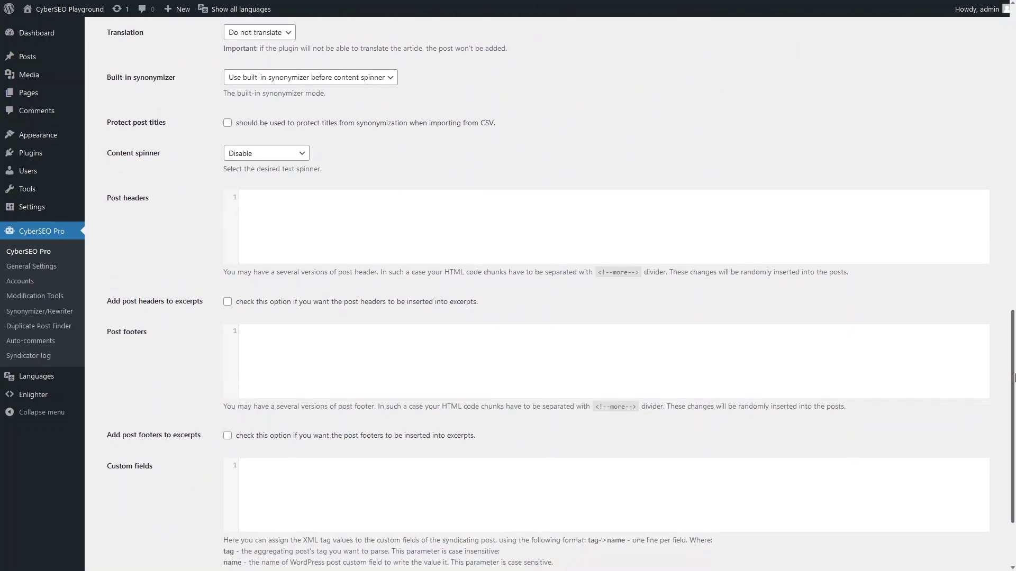
pyautogui.click(290, 33)
pyautogui.click(285, 63)
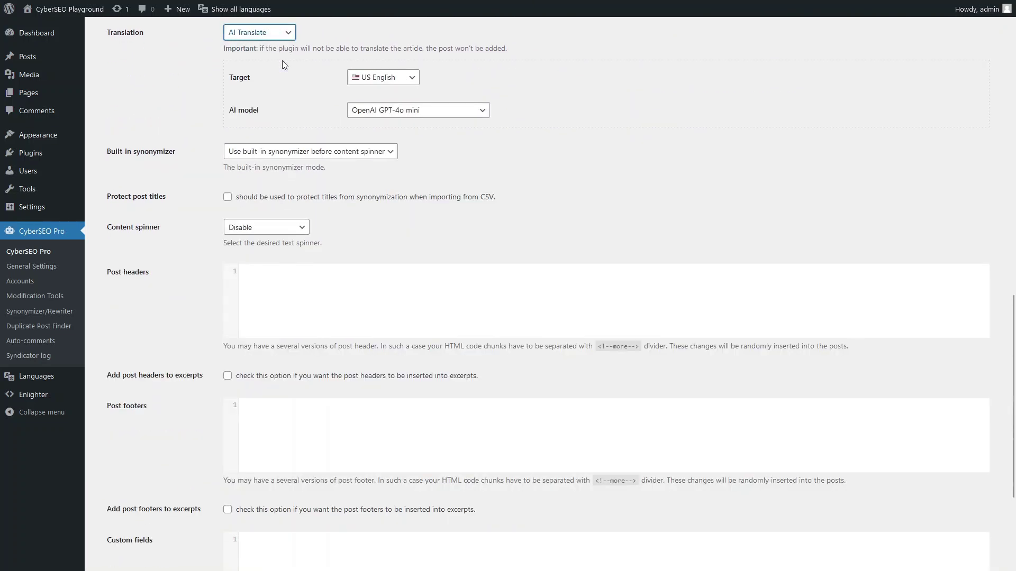
pyautogui.click(418, 110)
pyautogui.click(434, 188)
pyautogui.click(391, 77)
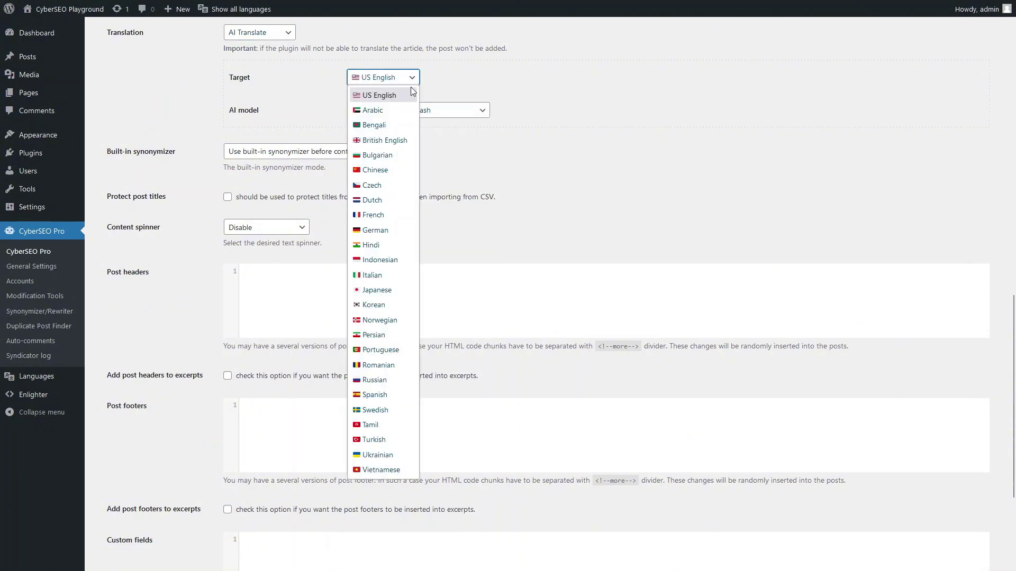
pyautogui.click(405, 290)
pyautogui.scroll(-3, 529, 391)
# Step: Add a third cyberseo.net feed titled 'CyberSEO Pro (EN)', keeping Polylang language English
pyautogui.click(162, 492)
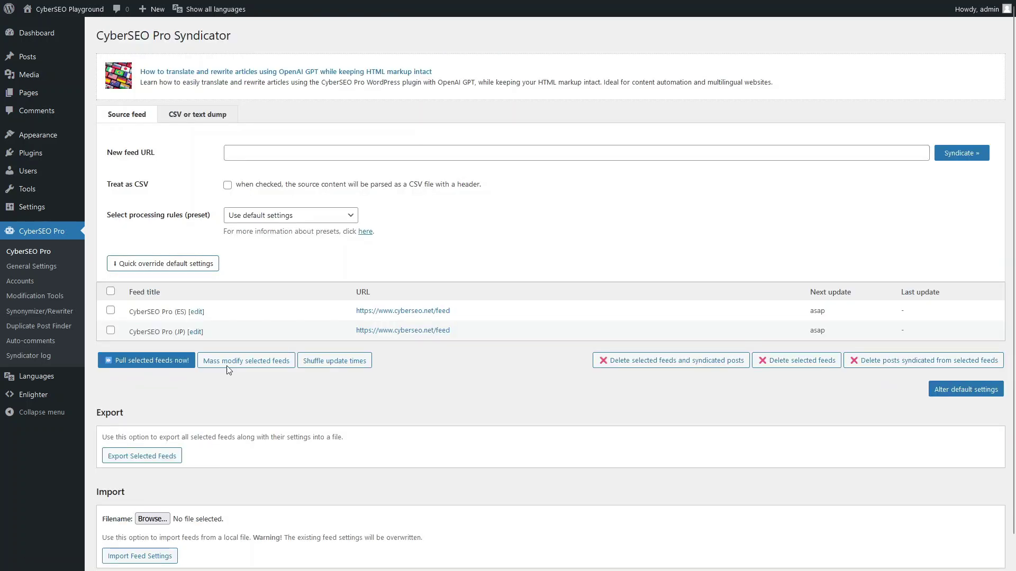
pyautogui.click(255, 154)
pyautogui.write('https://www.cyberseo.net/feed')
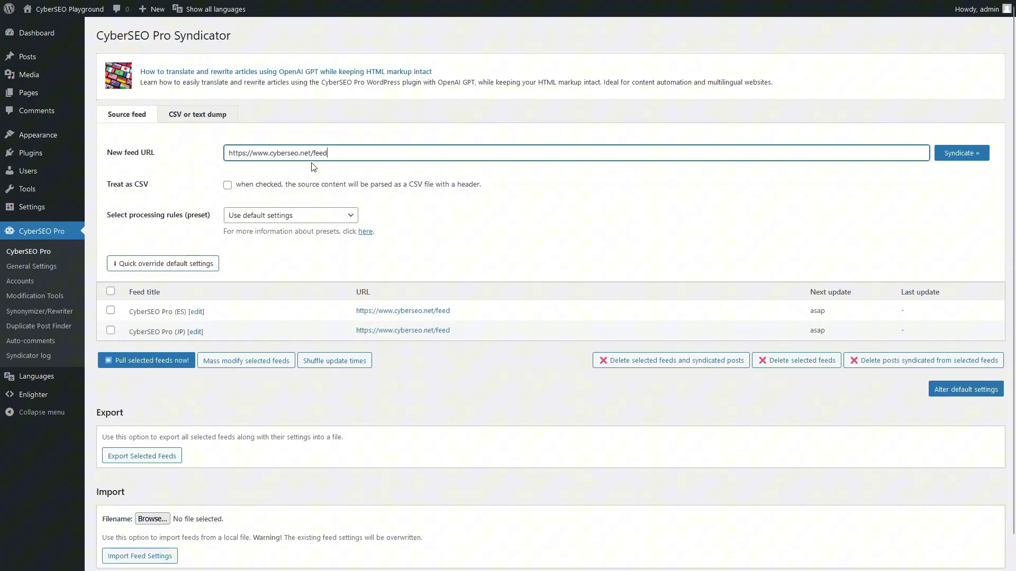
pyautogui.press('Return')
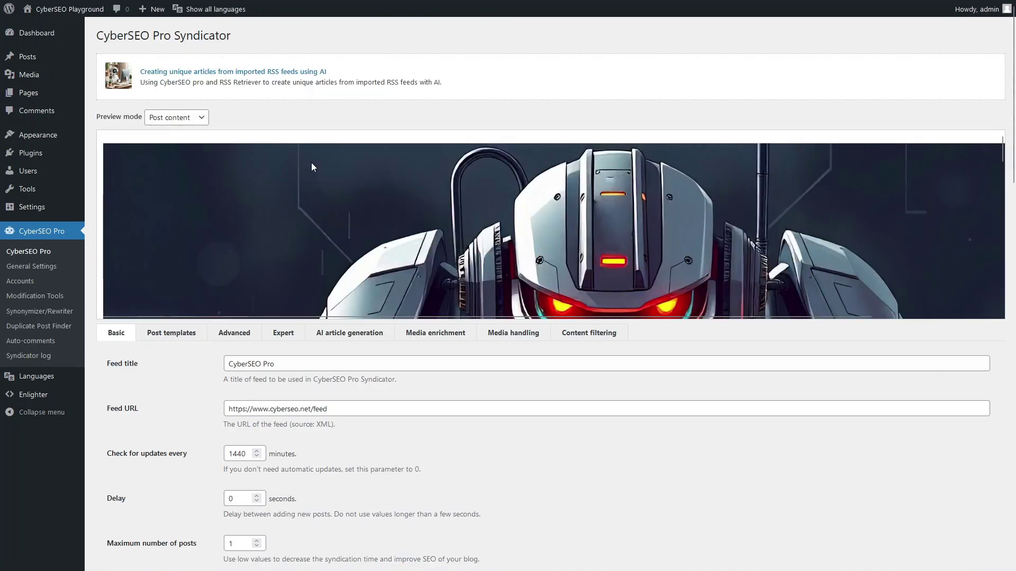
pyautogui.click(398, 357)
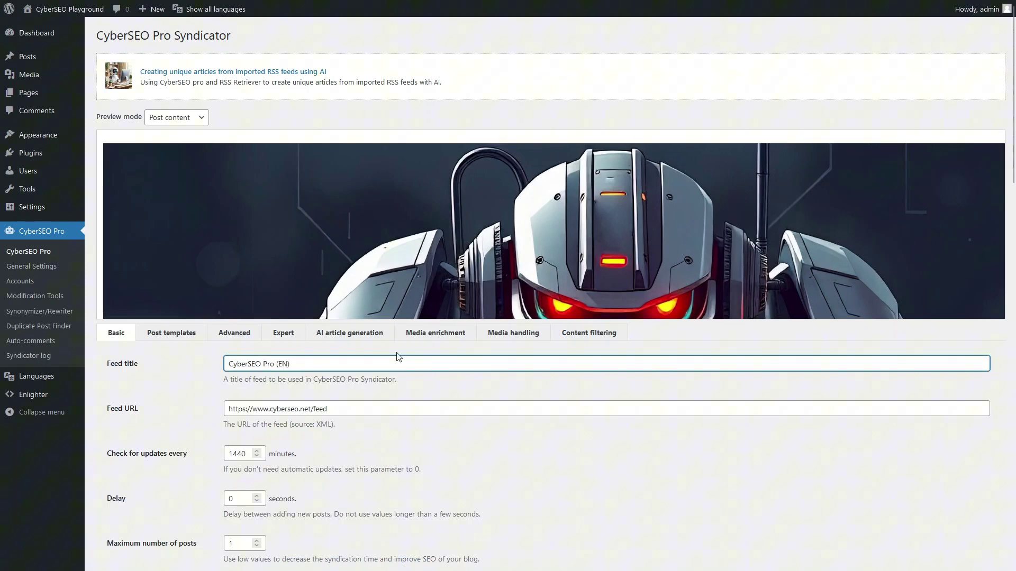
pyautogui.moveTo(1013, 148); pyautogui.dragTo(988, 515)
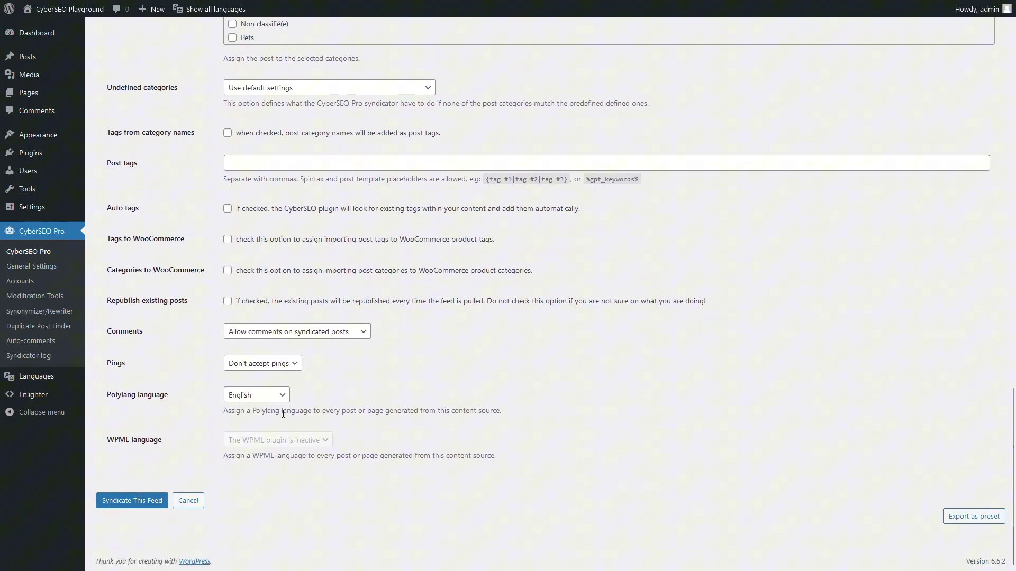
pyautogui.moveTo(1013, 476); pyautogui.dragTo(1014, 113)
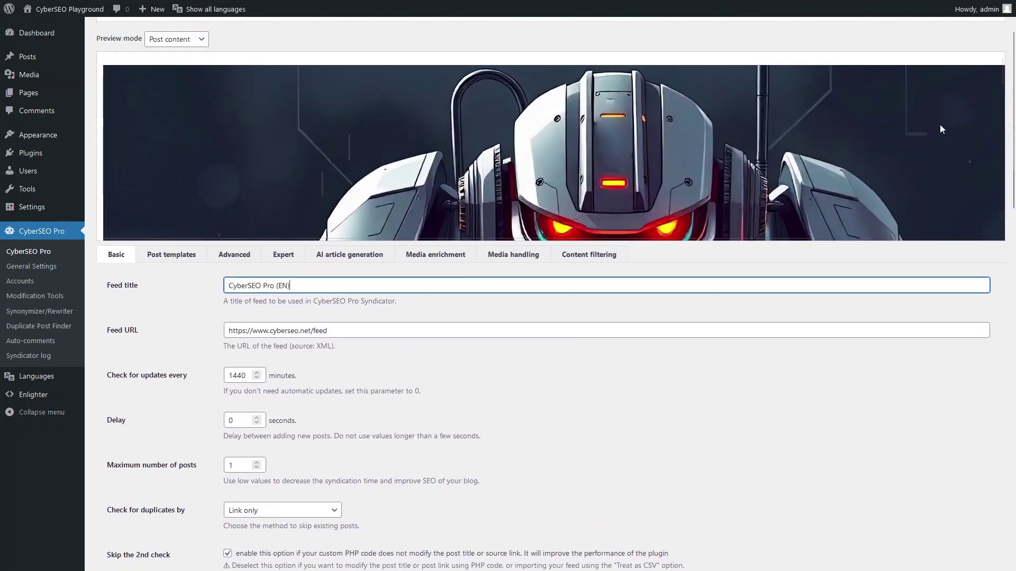
pyautogui.click(252, 252)
pyautogui.moveTo(1014, 214); pyautogui.dragTo(1013, 457)
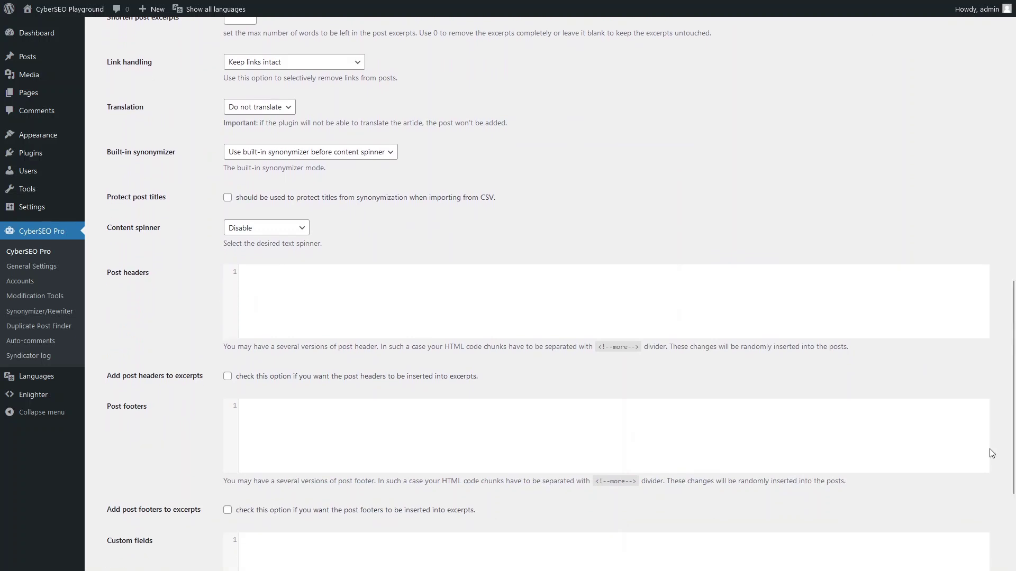
# Step: Set the content spinner to AI Spinner using Google Gemini 1.5 Flash
pyautogui.click(292, 228)
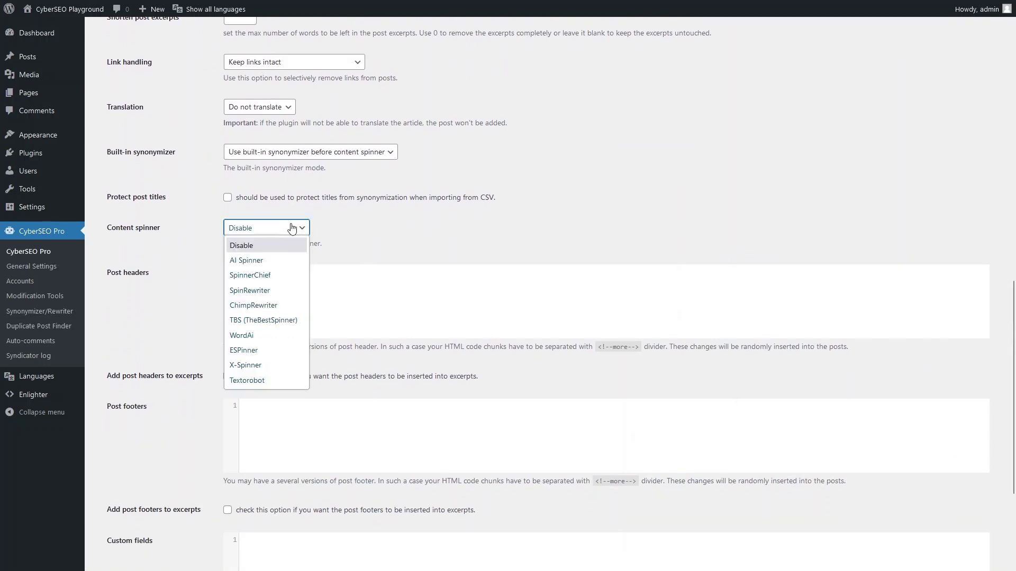
pyautogui.click(286, 257)
pyautogui.click(415, 277)
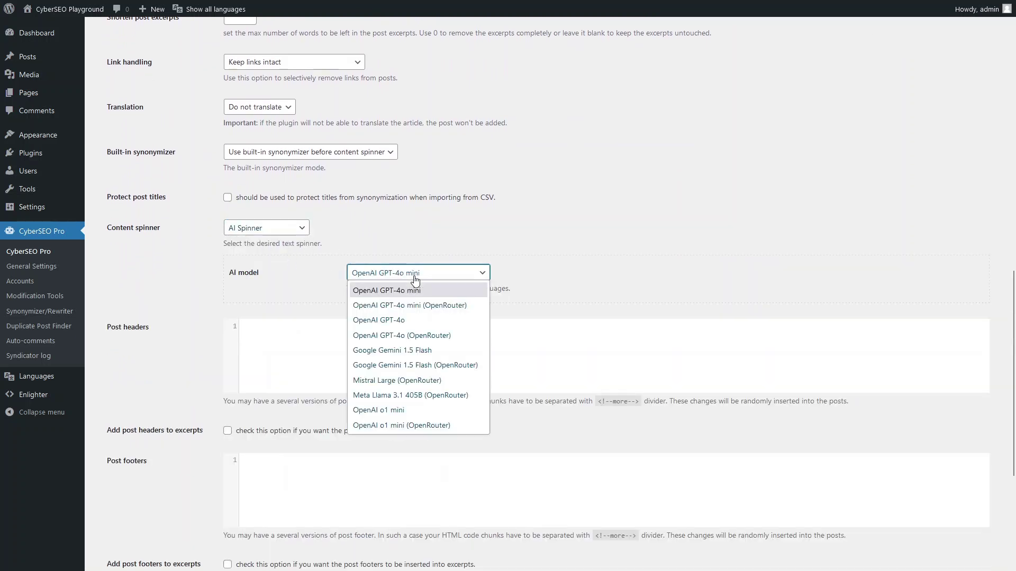
pyautogui.click(421, 351)
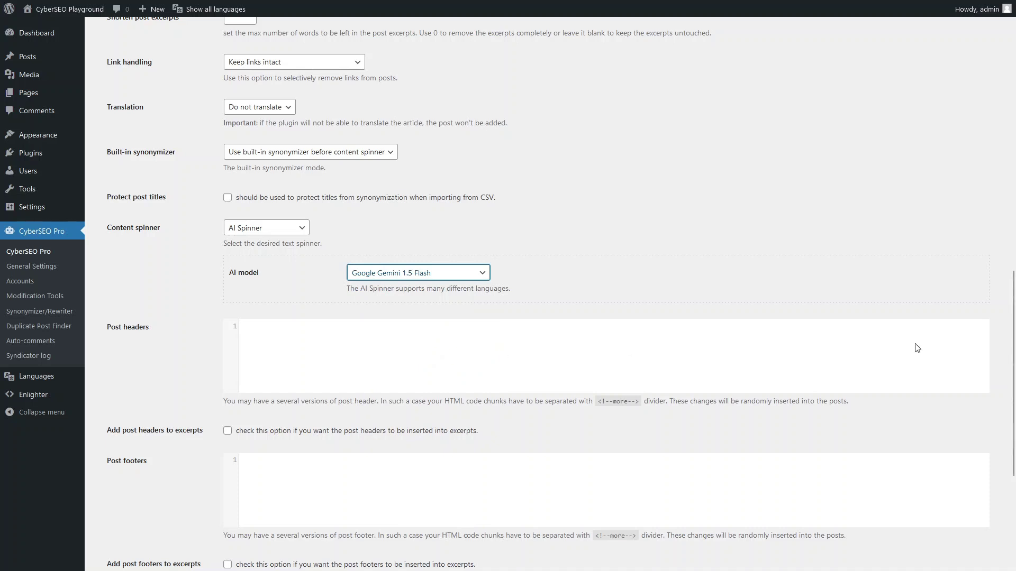
pyautogui.scroll(-5, 916, 284)
# Step: Save the CyberSEO Pro (EN) feed, then add the Tales from Robots feed with '(ES)' in its title
pyautogui.click(148, 500)
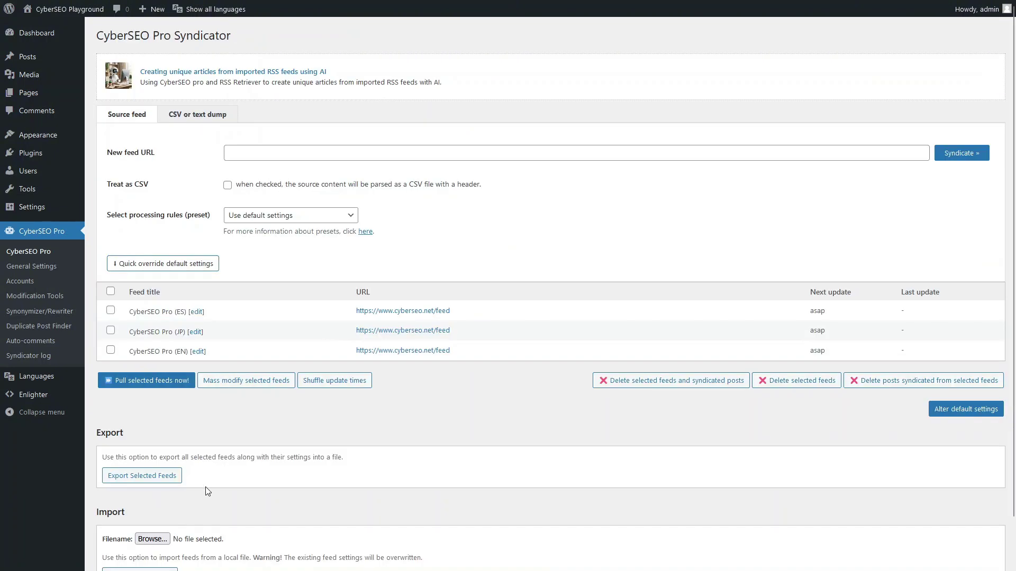
pyautogui.click(257, 152)
pyautogui.write('https://www.talesfromrobots.com/feed')
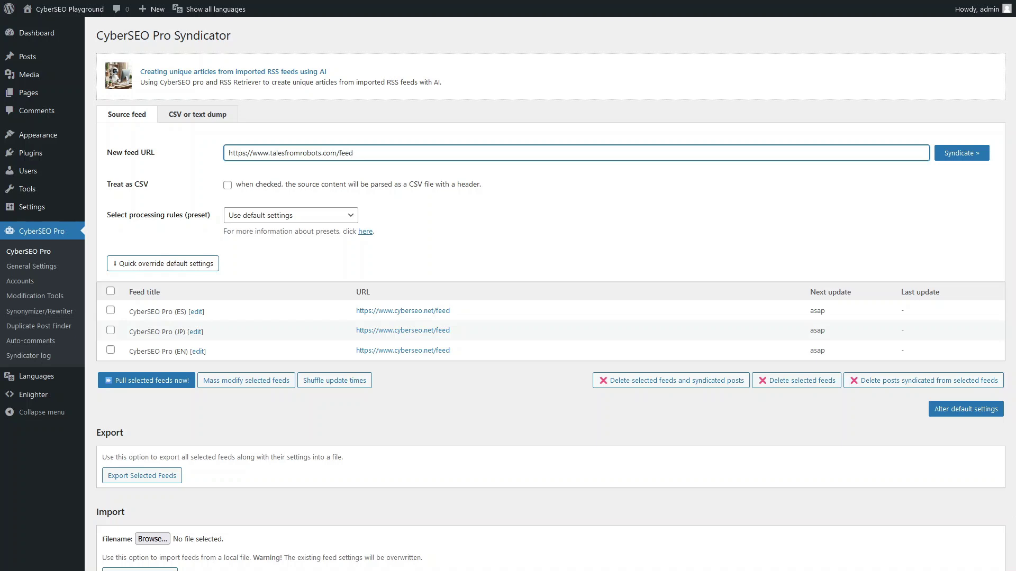
pyautogui.press('Return')
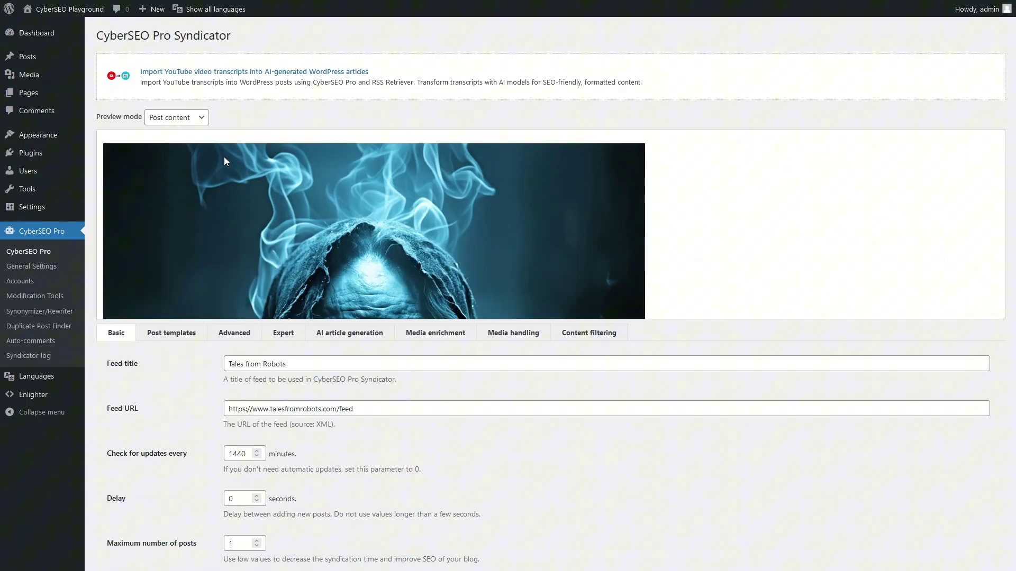
pyautogui.click(381, 363)
pyautogui.write('(ES')
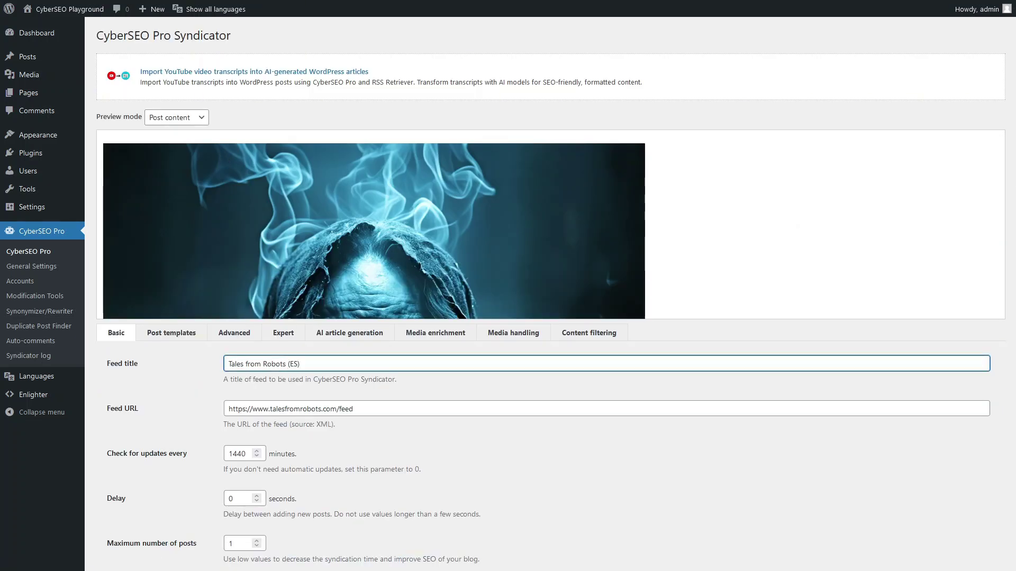
# Step: Assign the Tales from Robots feed's posts to Español
pyautogui.scroll(-20, 360, 428)
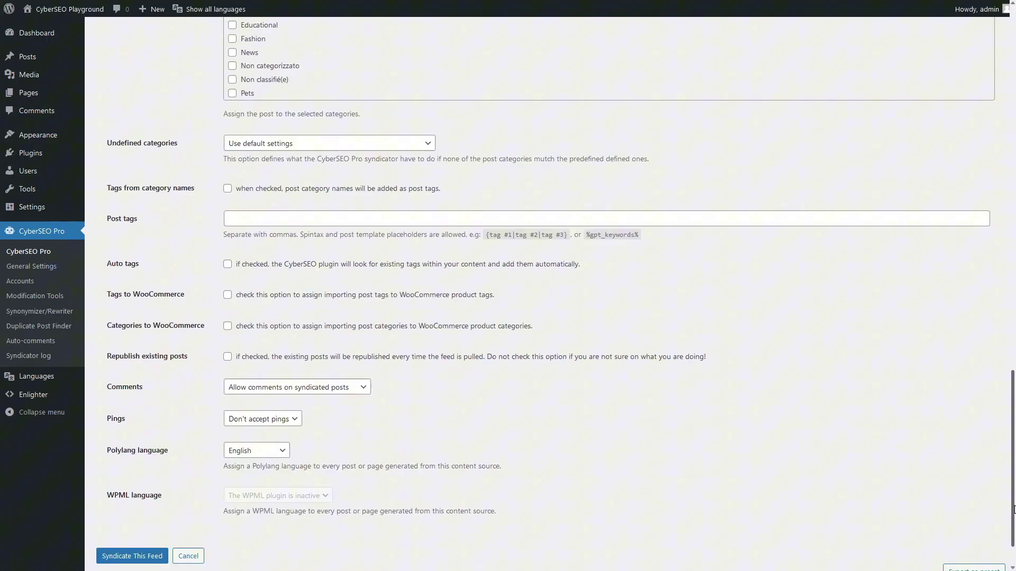
pyautogui.click(283, 397)
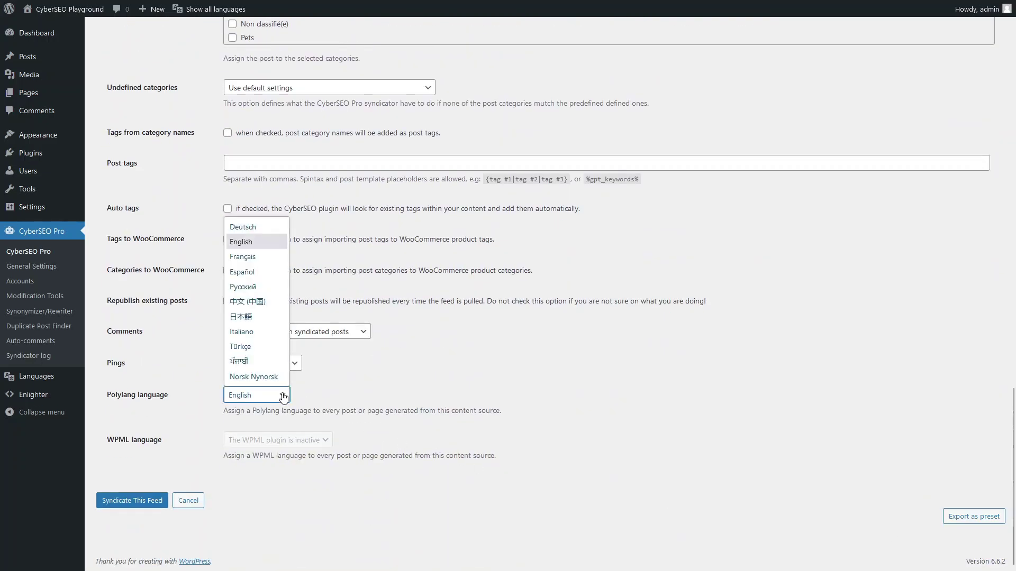
pyautogui.click(265, 272)
pyautogui.scroll(20, 357, 289)
# Step: AI-translate the feed into Spanish with Gemini 1.5 Flash and save it
pyautogui.click(234, 332)
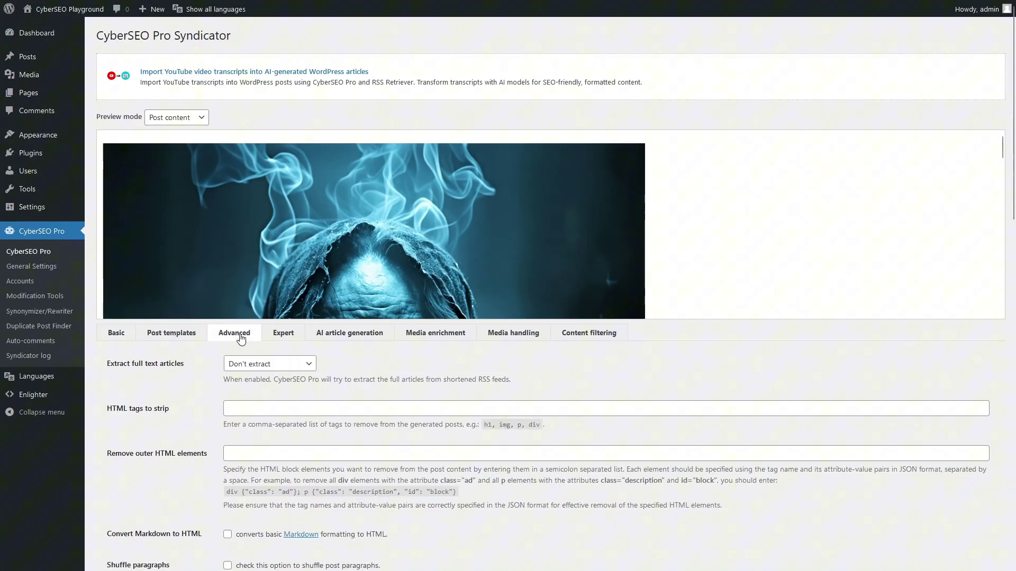
pyautogui.scroll(-10, 1014, 364)
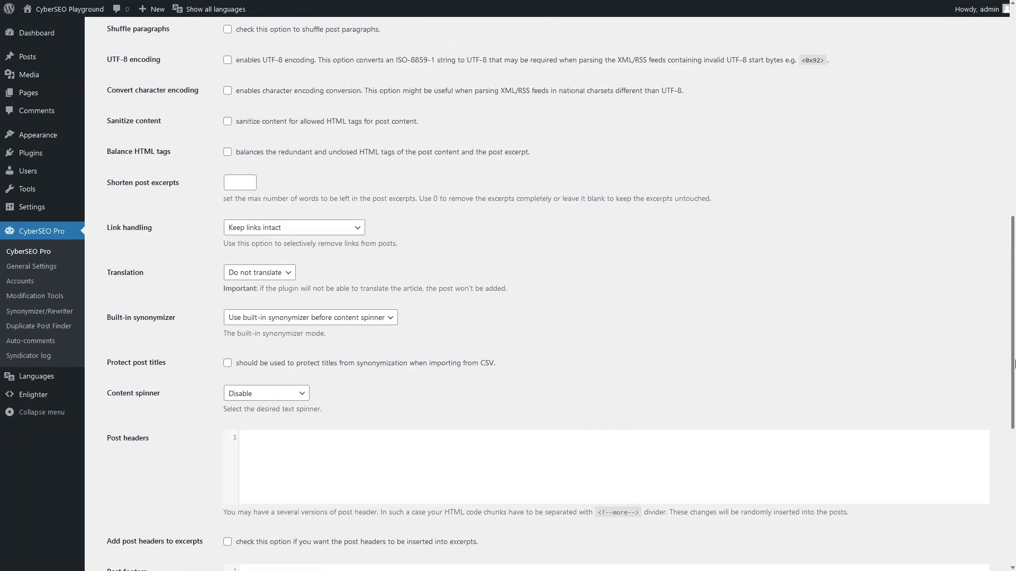
pyautogui.click(287, 273)
pyautogui.click(280, 296)
pyautogui.click(416, 350)
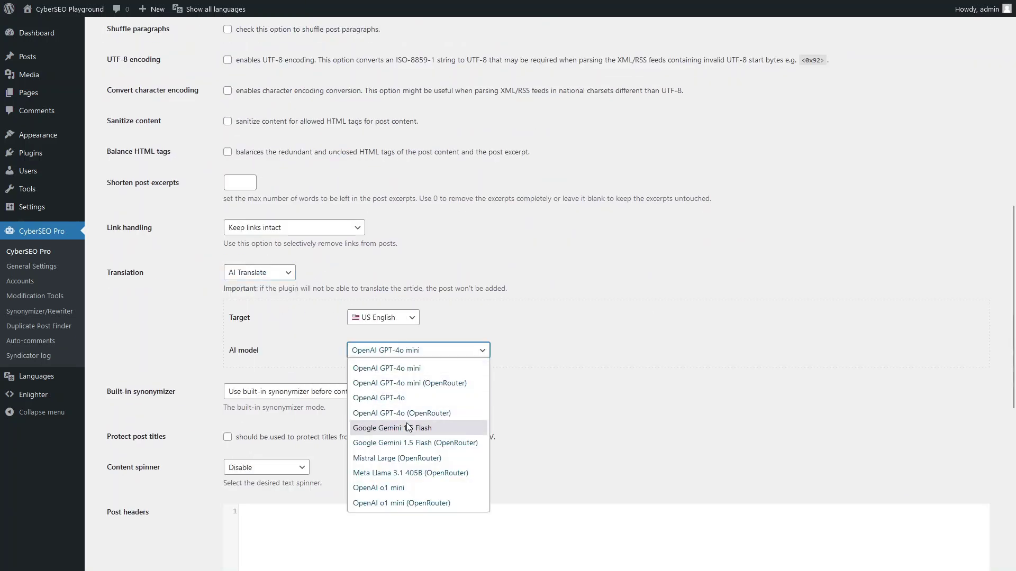
pyautogui.click(391, 458)
pyautogui.click(402, 319)
pyautogui.click(402, 297)
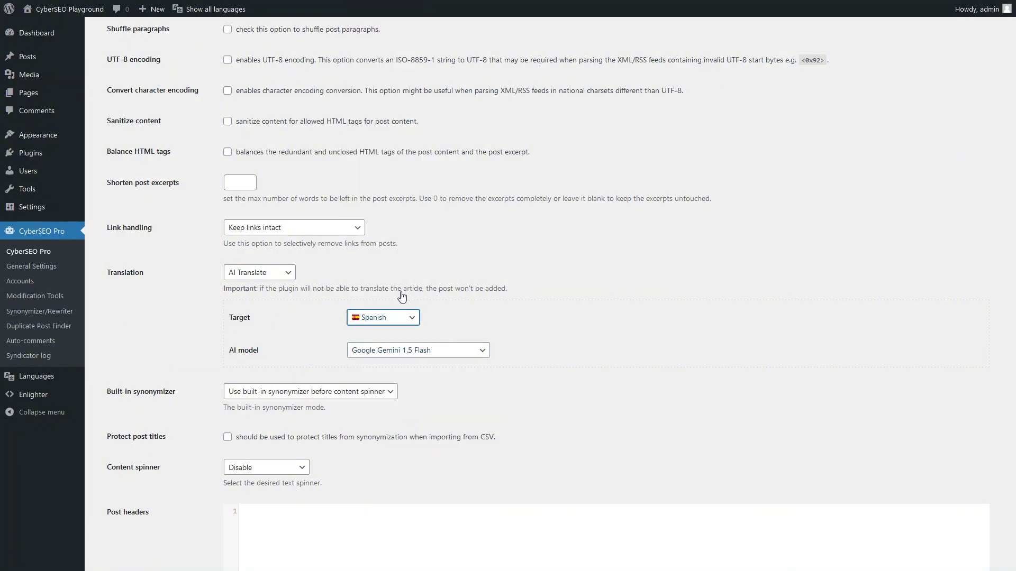
pyautogui.scroll(-8, 413, 292)
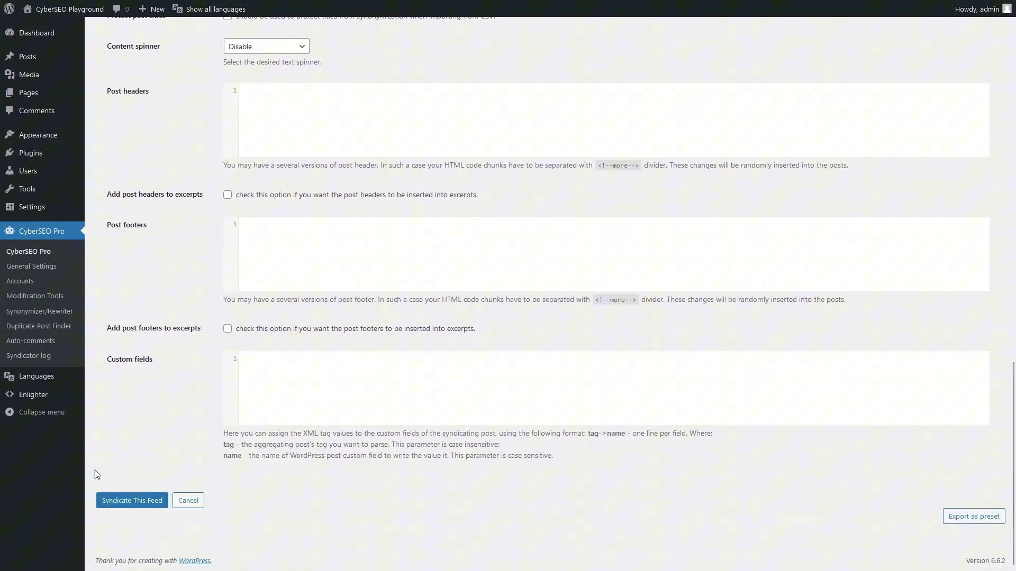
pyautogui.click(132, 500)
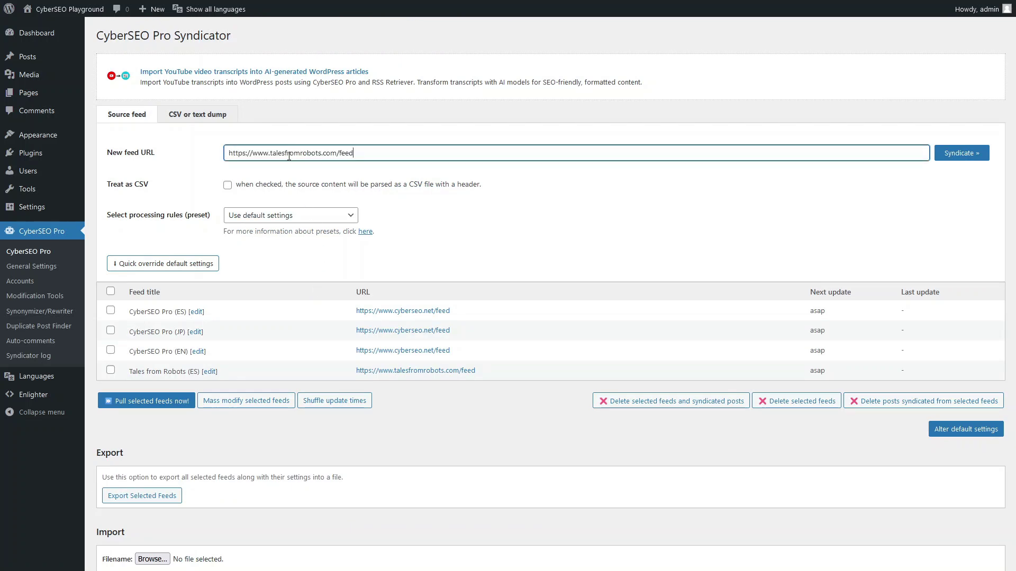
# Step: Submit the Tales from Robots feed again, title it with '(JP)', and assign 日本語
pyautogui.press('Return')
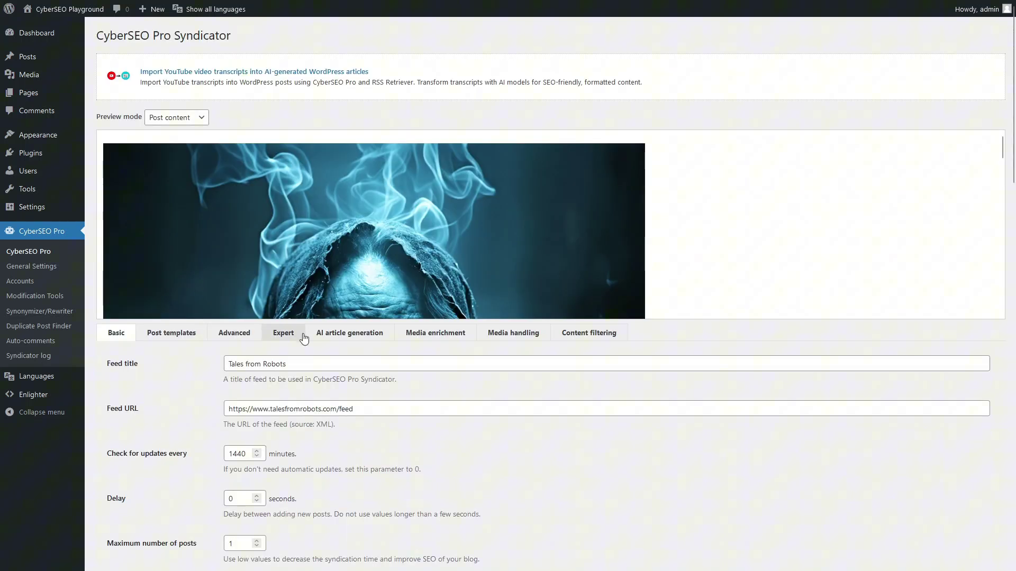
pyautogui.click(311, 364)
pyautogui.write('(JP)')
pyautogui.moveTo(1013, 167); pyautogui.dragTo(1013, 540)
pyautogui.click(288, 395)
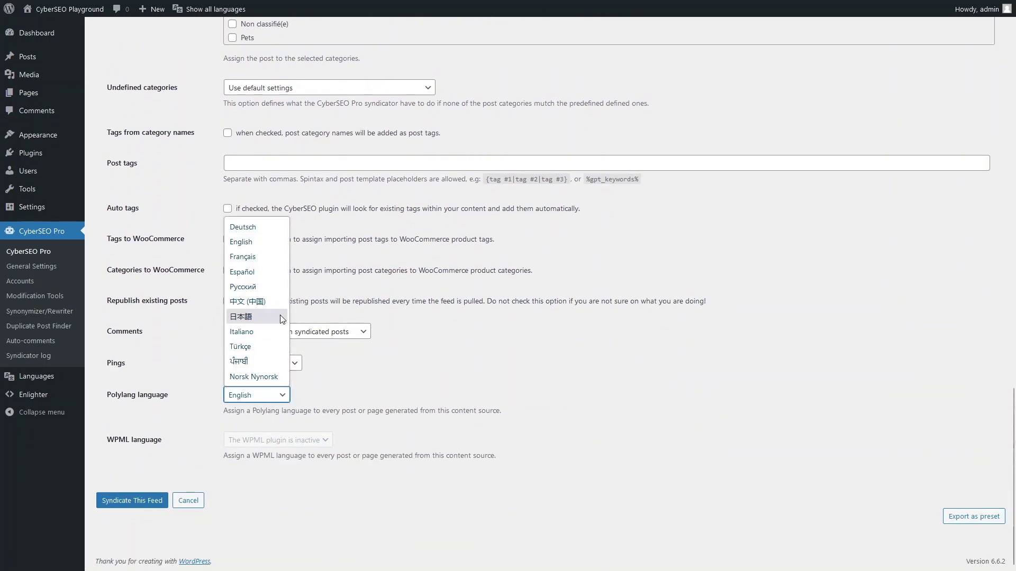
pyautogui.click(282, 319)
# Step: Set AI Translate with Gemini 1.5 Flash, targeting Japanese
pyautogui.scroll(20, 775, 139)
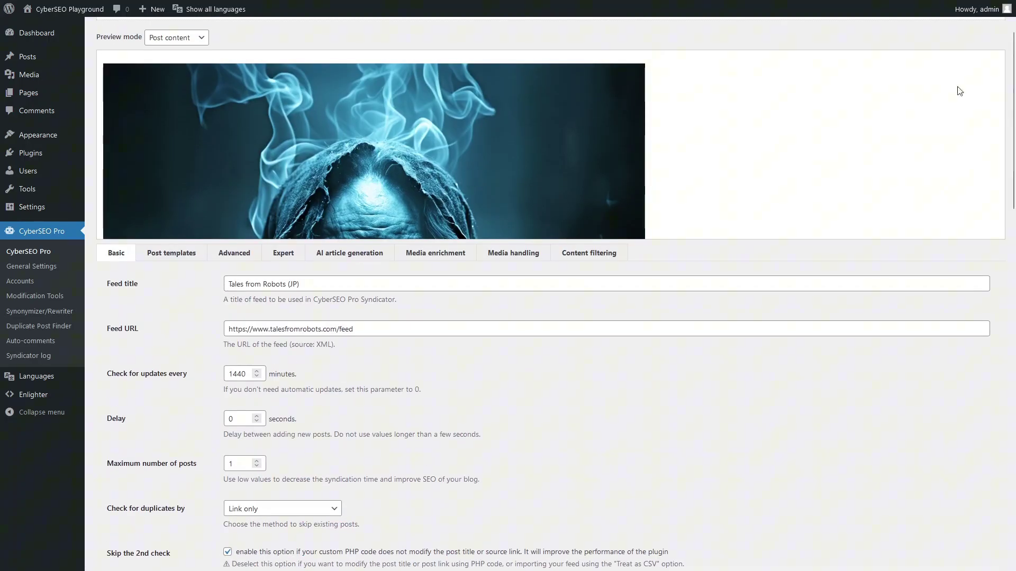
pyautogui.click(226, 255)
pyautogui.moveTo(1013, 146); pyautogui.dragTo(1013, 363)
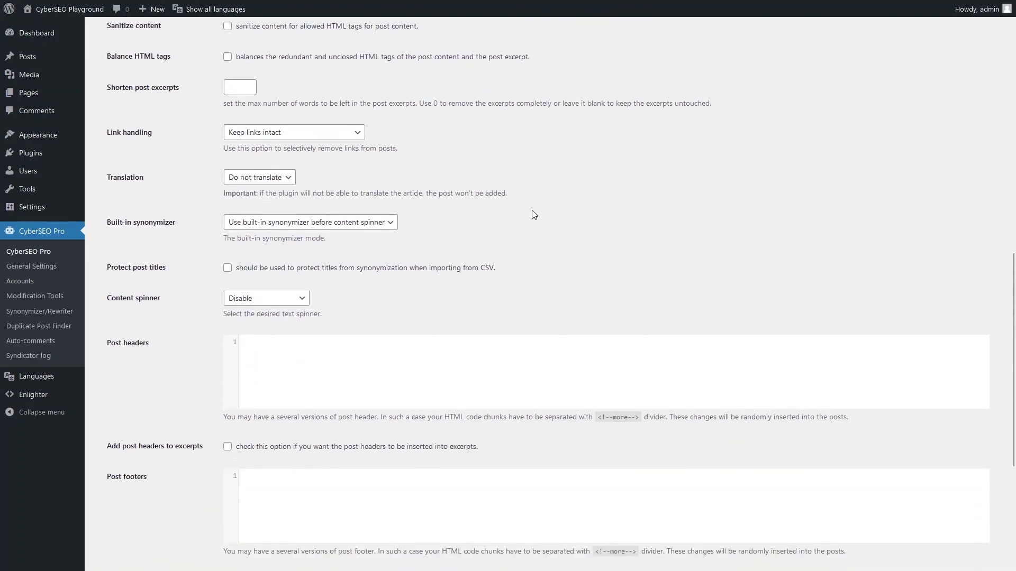
pyautogui.click(260, 177)
pyautogui.click(277, 209)
pyautogui.click(417, 258)
pyautogui.click(415, 288)
pyautogui.click(394, 222)
pyautogui.click(399, 433)
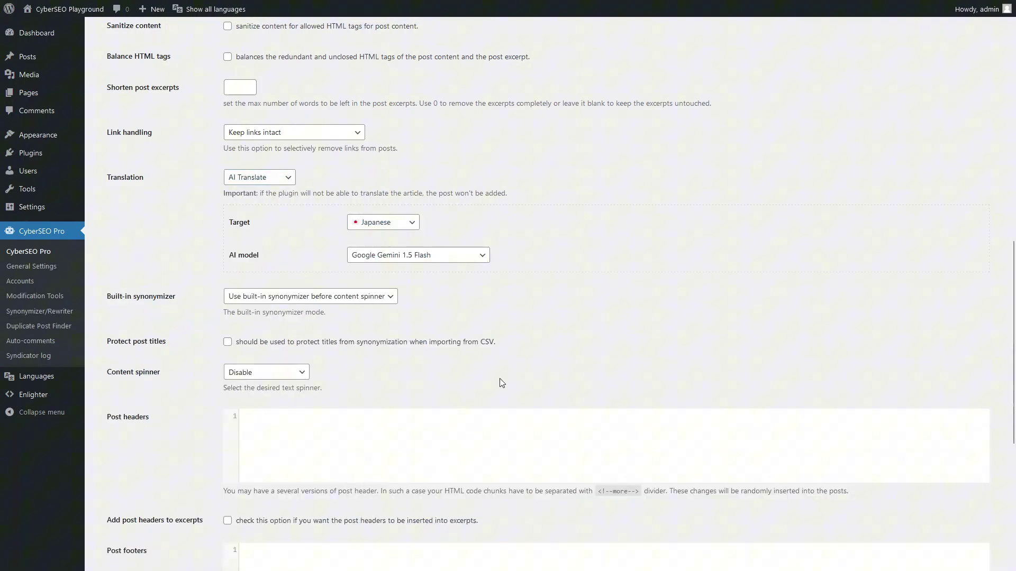
pyautogui.scroll(-6, 712, 380)
# Step: Save the Tales from Robots (JP) feed and submit the Tales from Robots address for another new feed
pyautogui.click(133, 504)
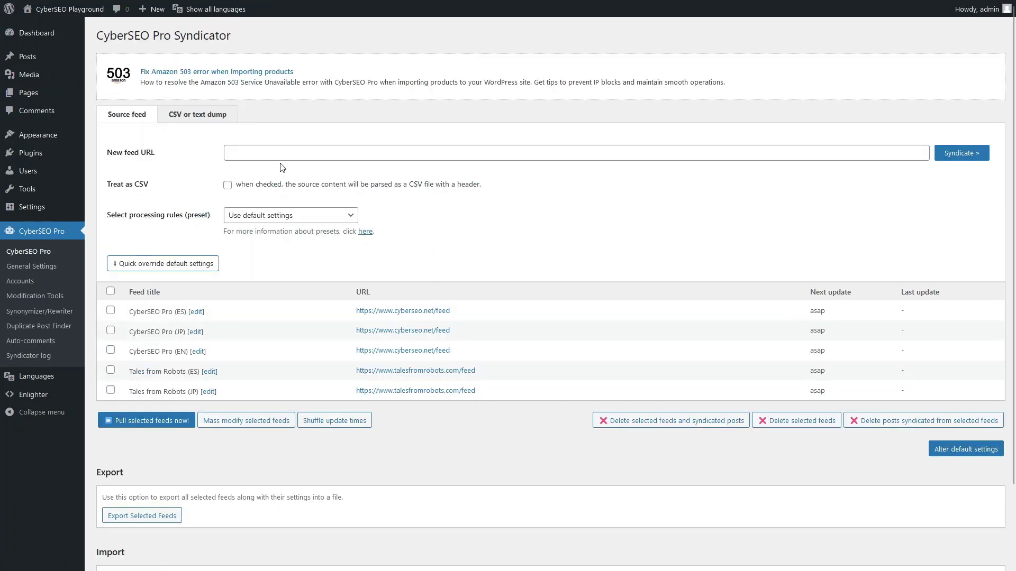
pyautogui.click(278, 152)
pyautogui.write('https://www.talesfromrobots.com/feed')
pyautogui.press('Return')
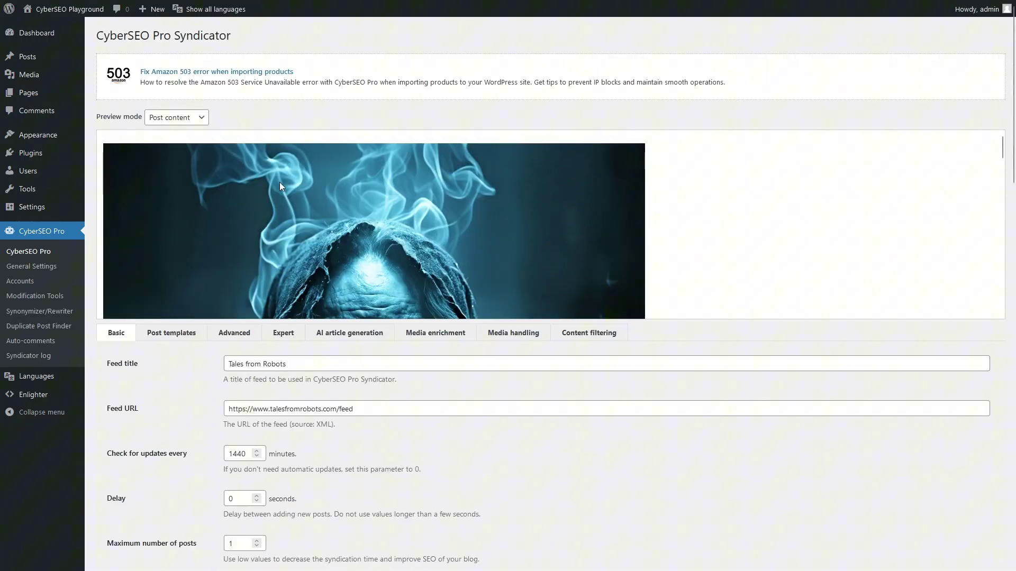
# Step: Title the new feed 'Tales from Robots (EN)', save it, and pull all six feeds
pyautogui.click(300, 366)
pyautogui.write('(EN')
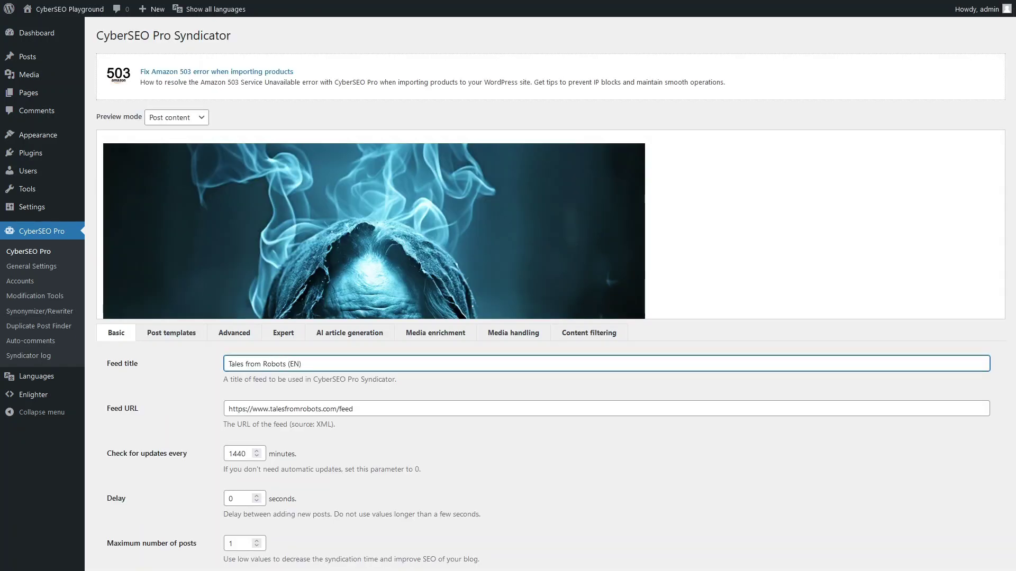
pyautogui.scroll(-20, 529, 317)
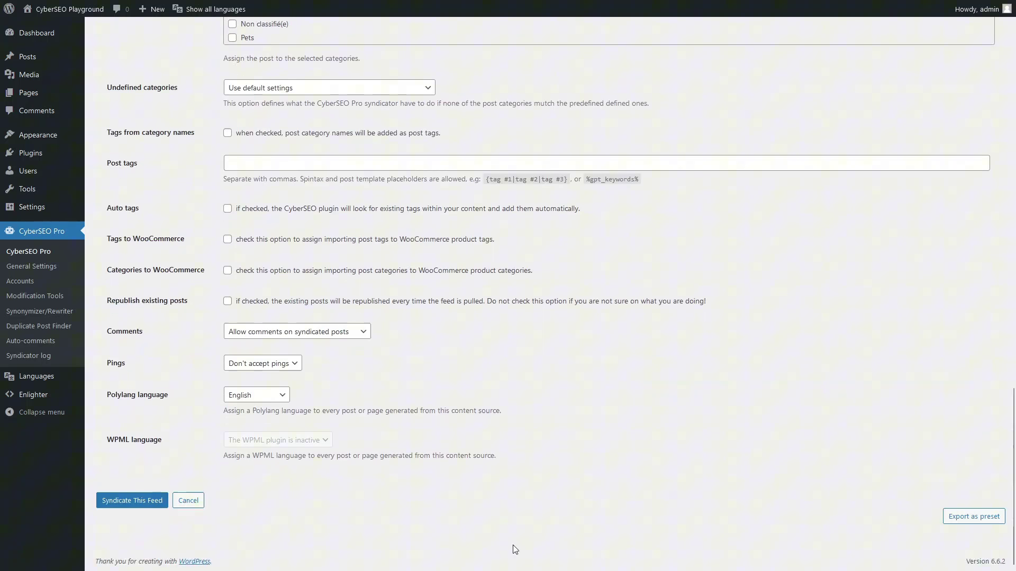
pyautogui.click(132, 500)
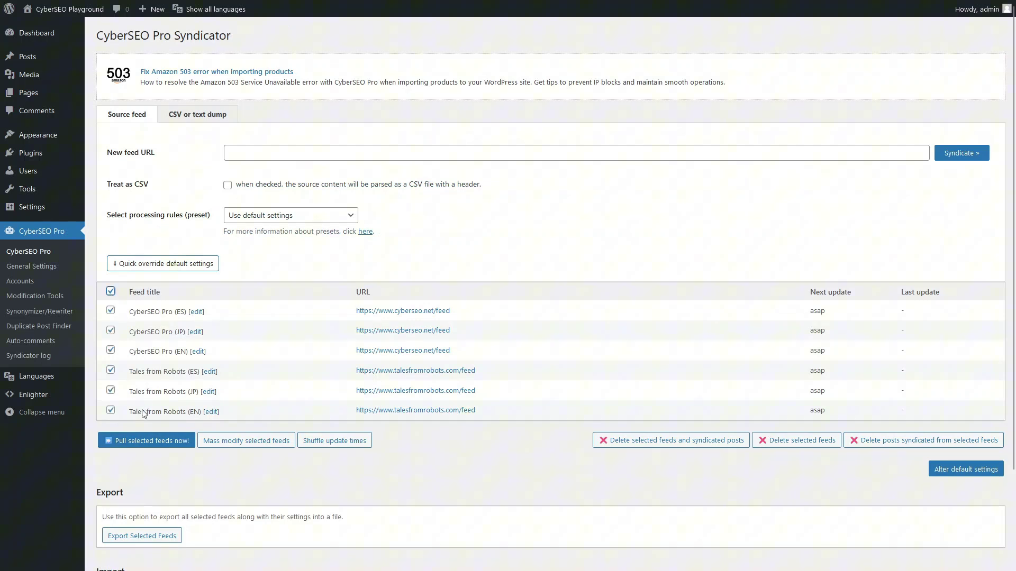
pyautogui.click(143, 442)
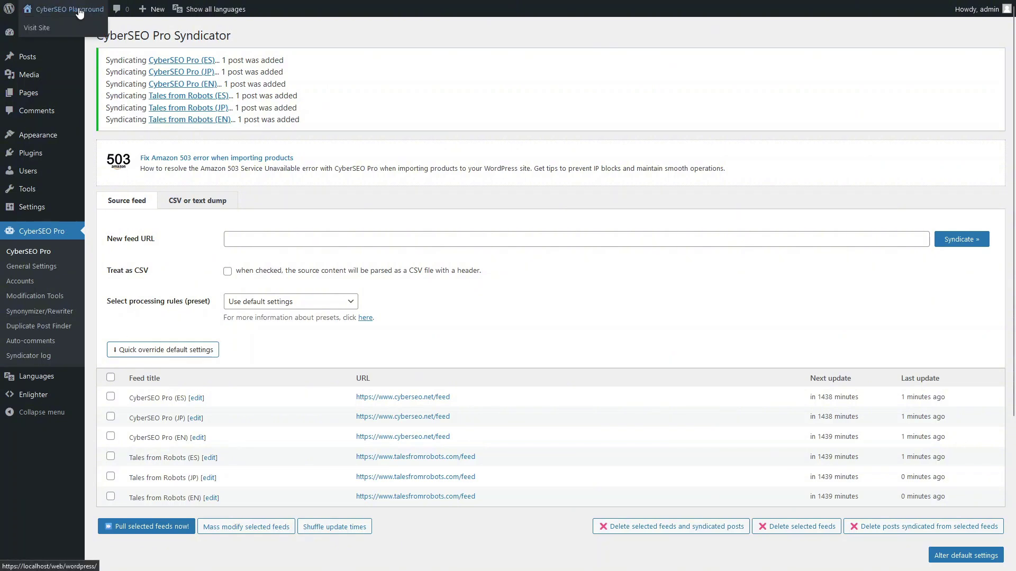
# Step: Show the site's front page in Spanish, then in Japanese, via the Language widget
pyautogui.click(77, 10)
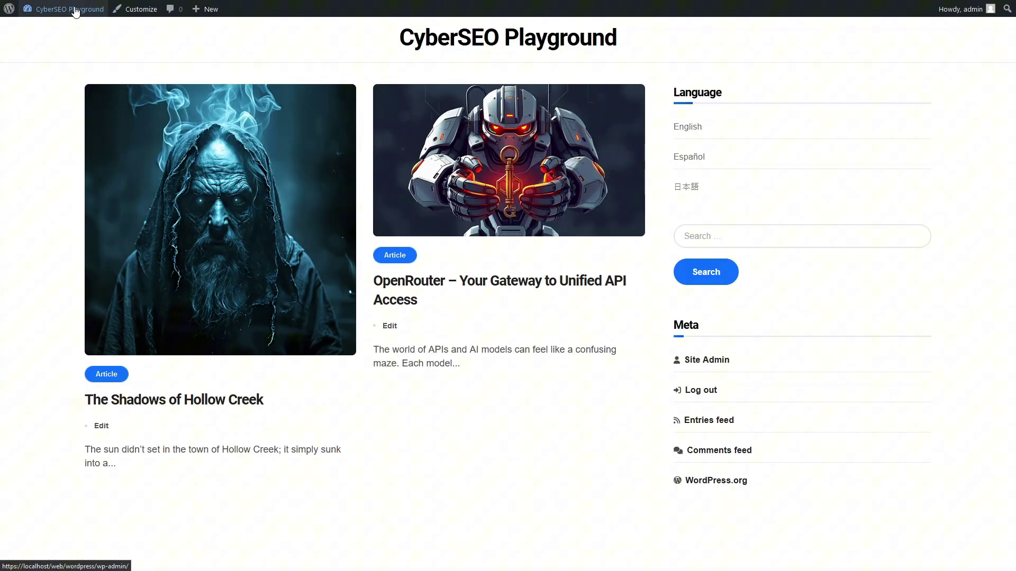
pyautogui.click(689, 158)
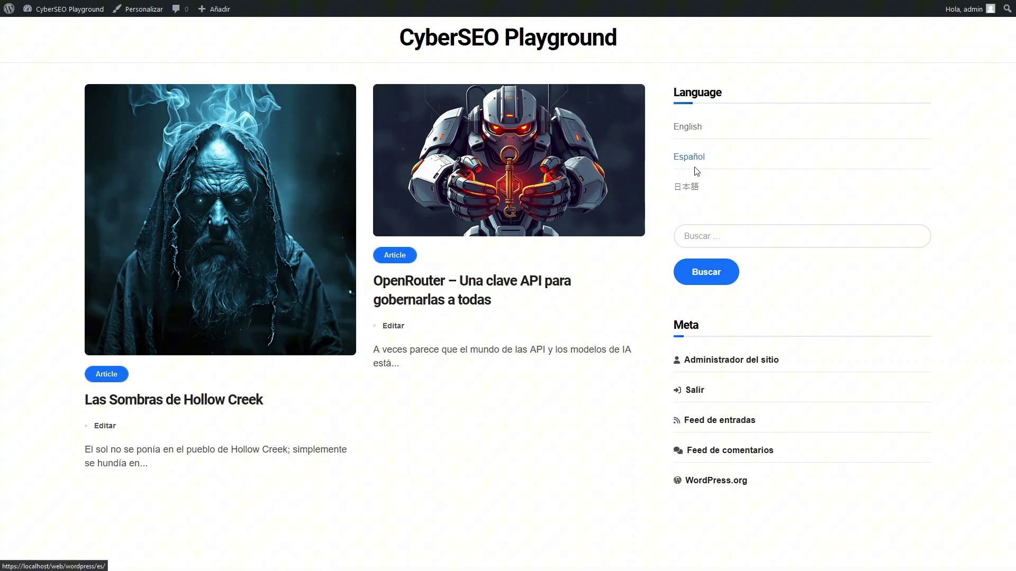
pyautogui.click(691, 189)
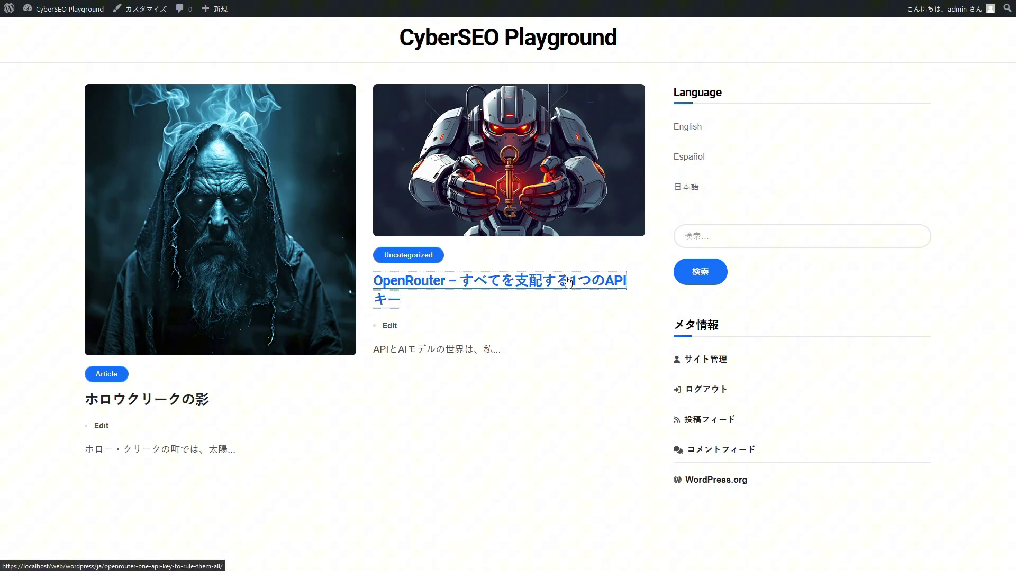
# Step: Open the OpenRouter post and switch it to its Spanish version
pyautogui.click(567, 282)
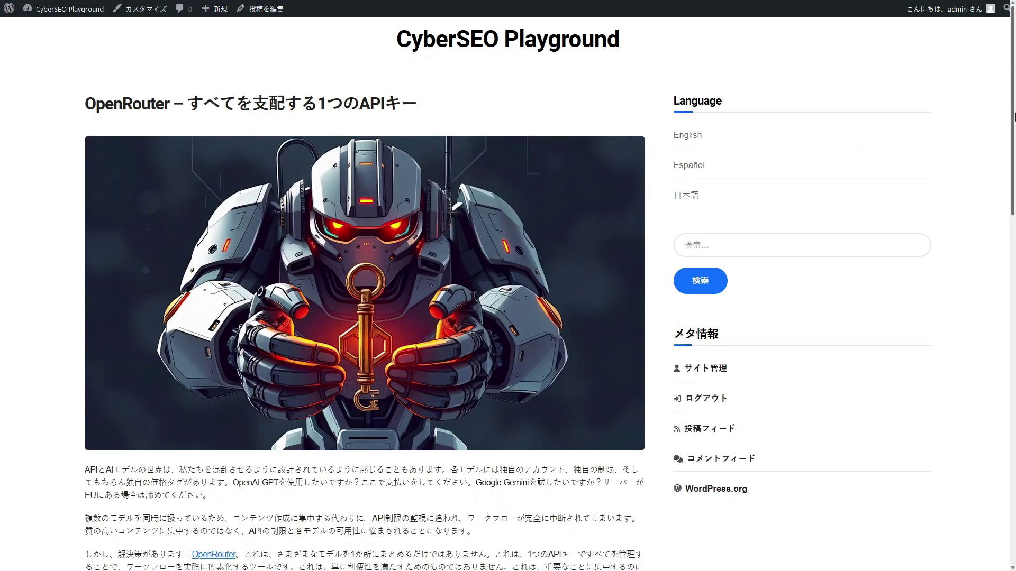
pyautogui.moveTo(1013, 119); pyautogui.dragTo(1015, 238)
pyautogui.click(695, 76)
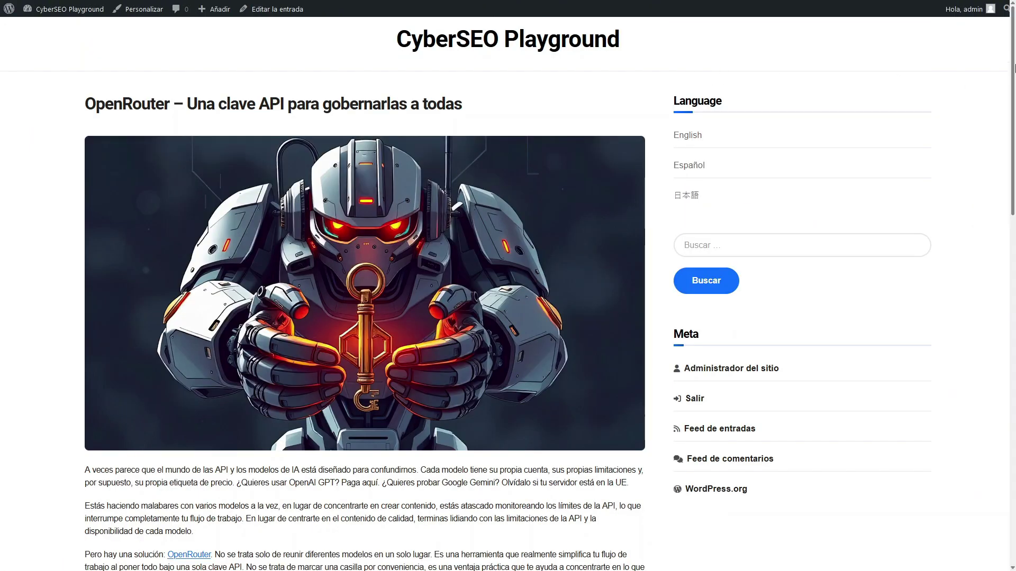
pyautogui.moveTo(1014, 64); pyautogui.dragTo(1014, 142)
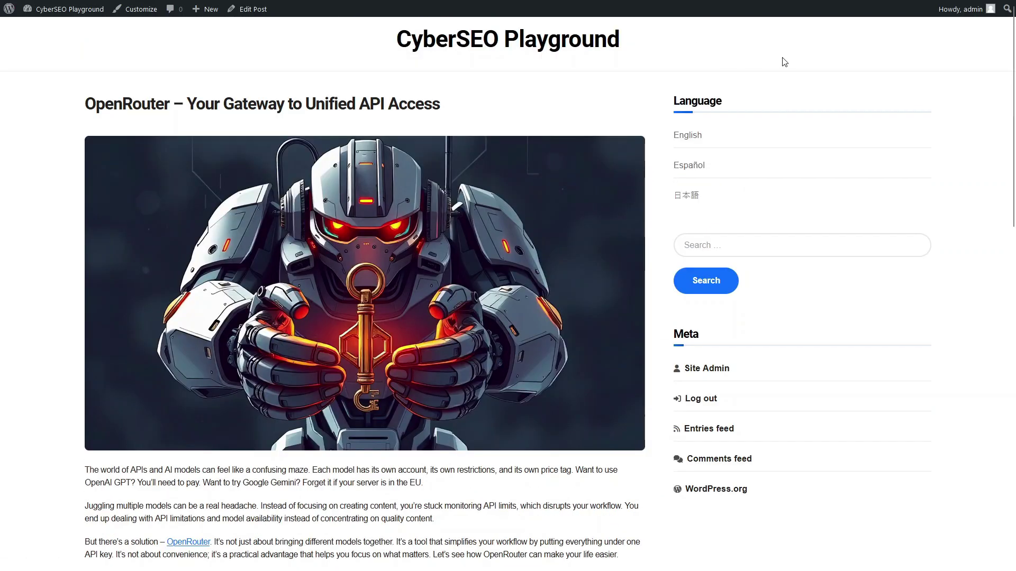
pyautogui.moveTo(1013, 72); pyautogui.dragTo(1014, 49)
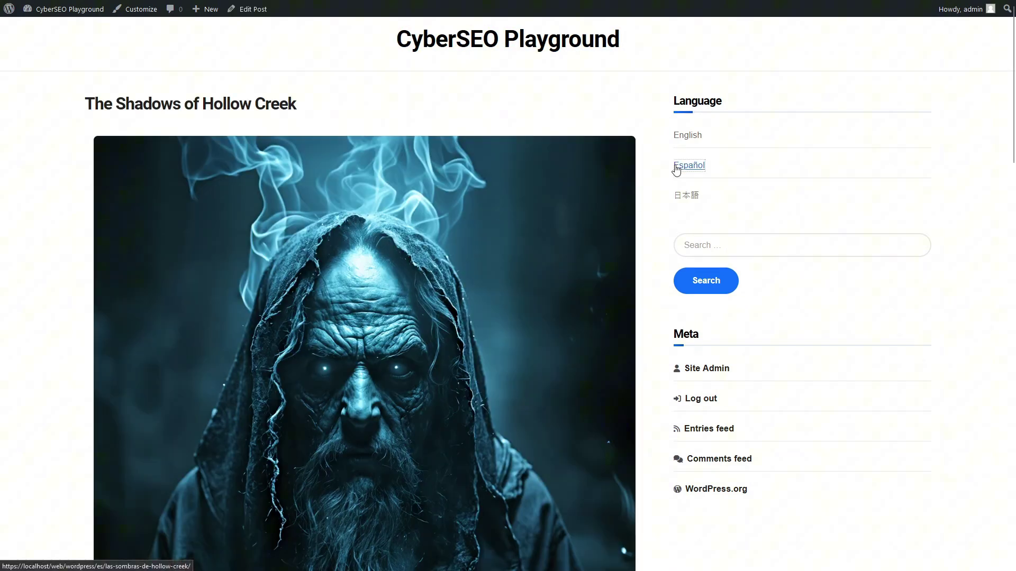
pyautogui.moveTo(1014, 82); pyautogui.dragTo(1014, 166)
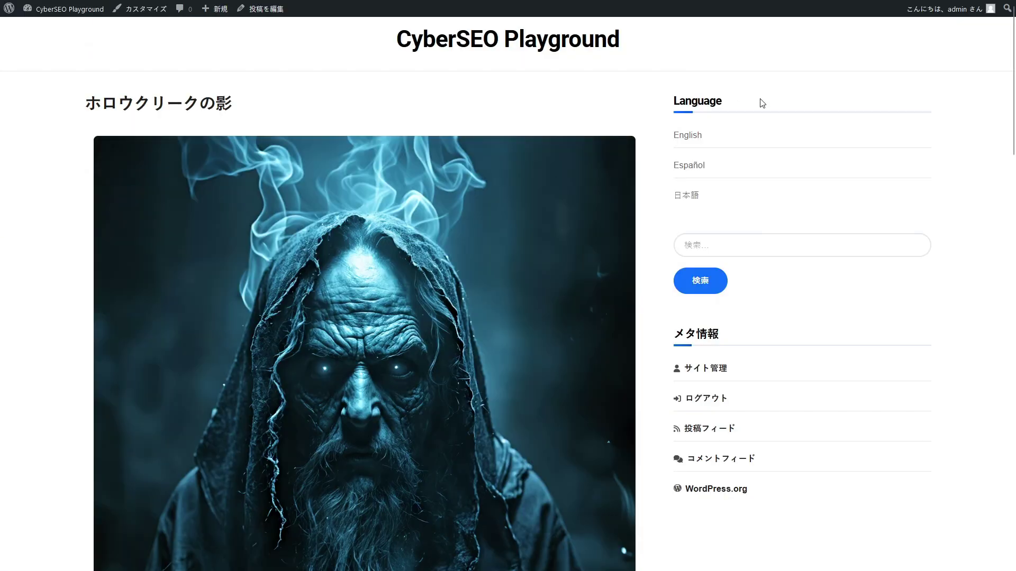
pyautogui.moveTo(1015, 61); pyautogui.dragTo(1014, 141)
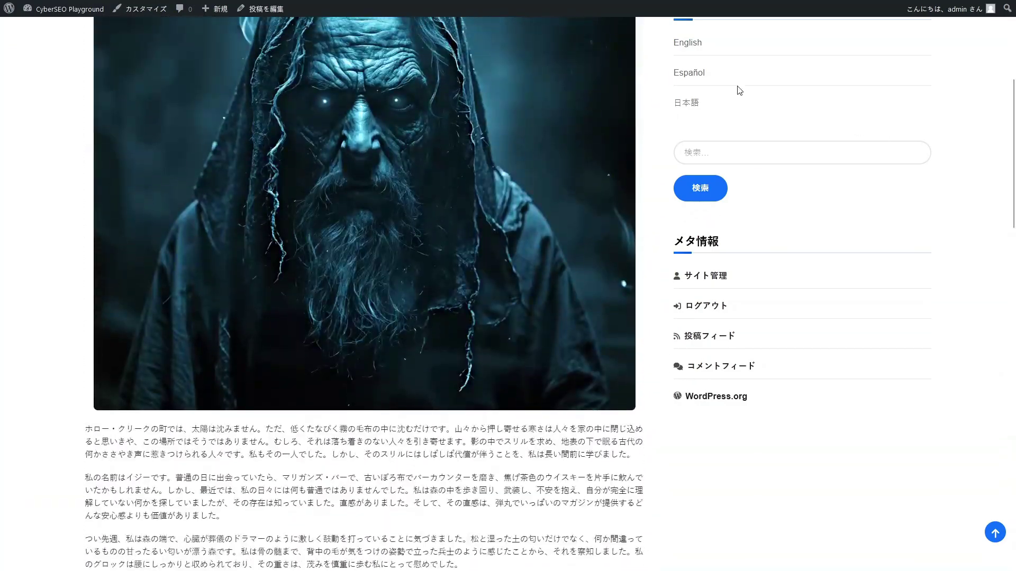
pyautogui.click(688, 44)
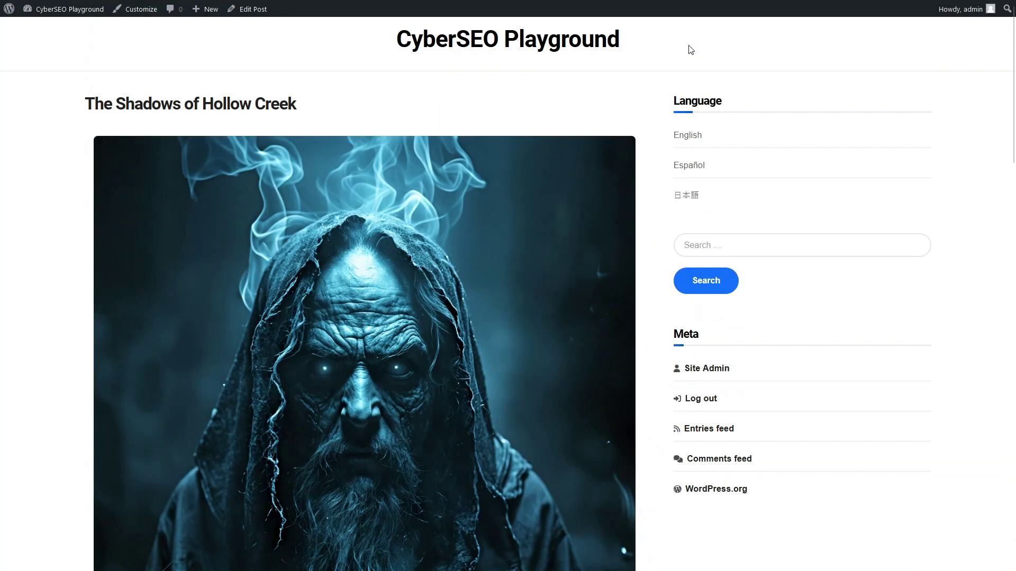
pyautogui.moveTo(1014, 74); pyautogui.dragTo(1014, 380)
pyautogui.scroll(15, 624, 424)
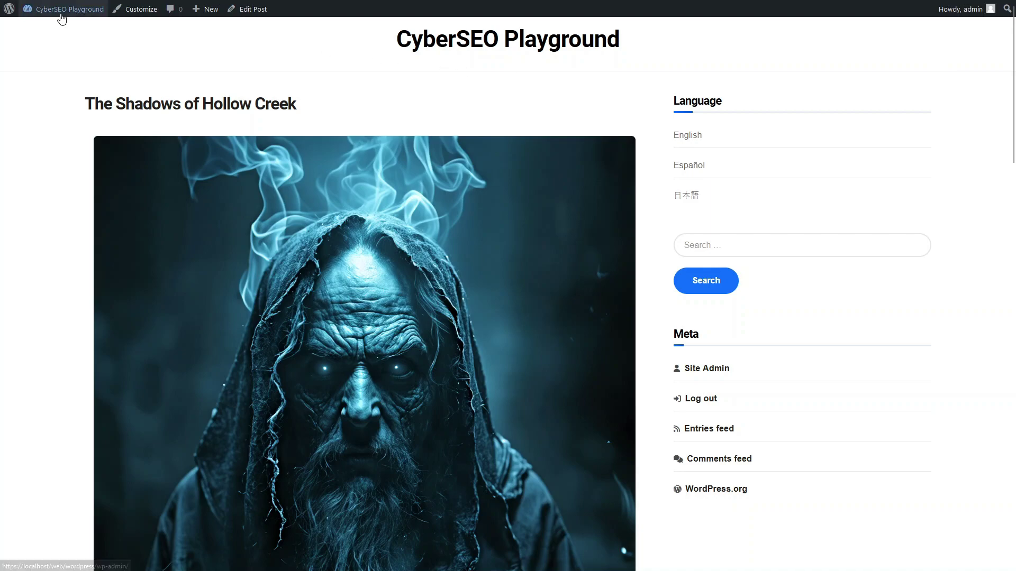
# Step: Select all six feeds in the CyberSEO Pro feed list and pull them for new posts
pyautogui.click(29, 23)
pyautogui.click(45, 269)
pyautogui.click(110, 291)
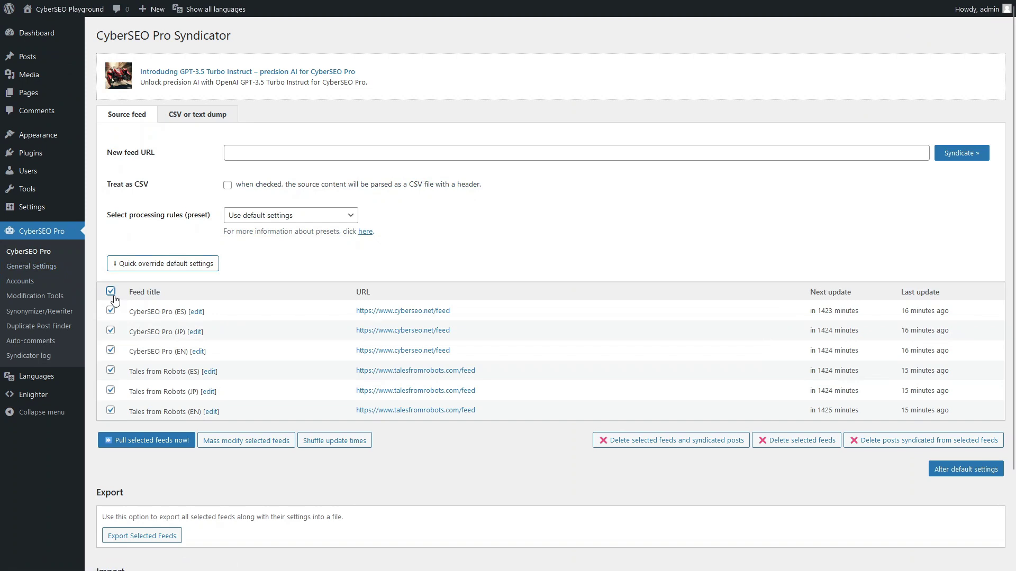
pyautogui.click(173, 442)
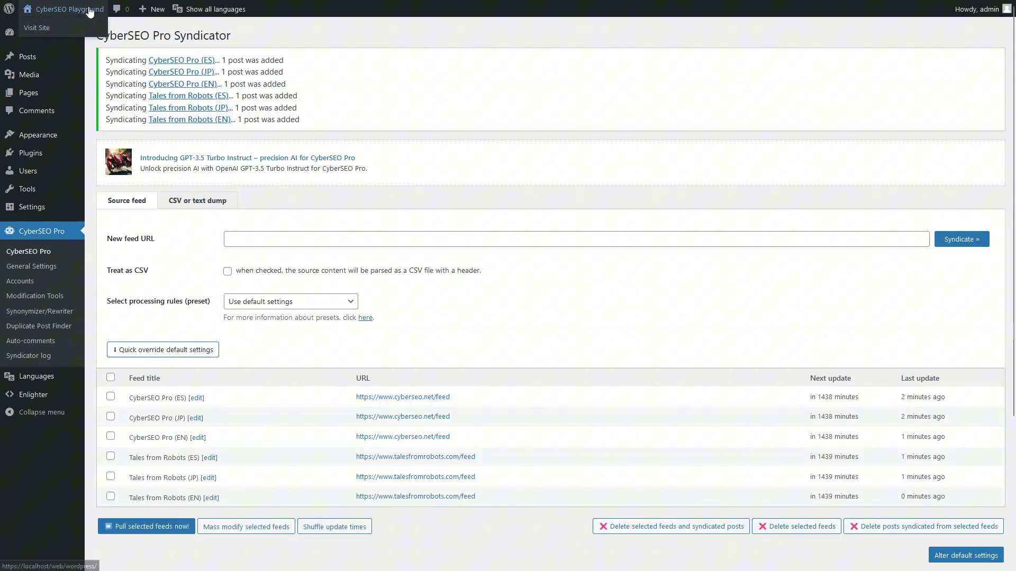
# Step: Show the site's front page in Spanish
pyautogui.click(90, 12)
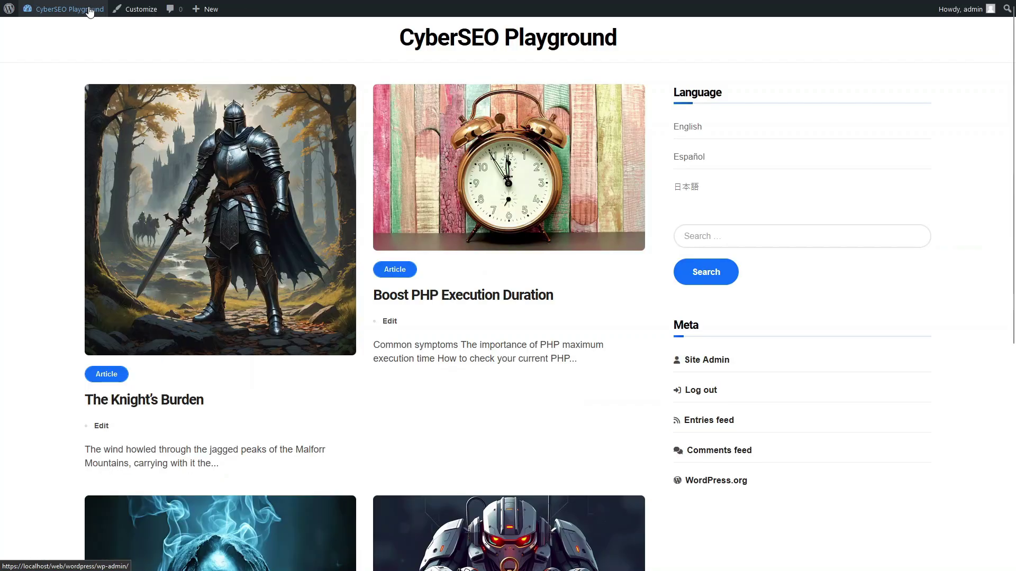
pyautogui.scroll(-6, 1014, 378)
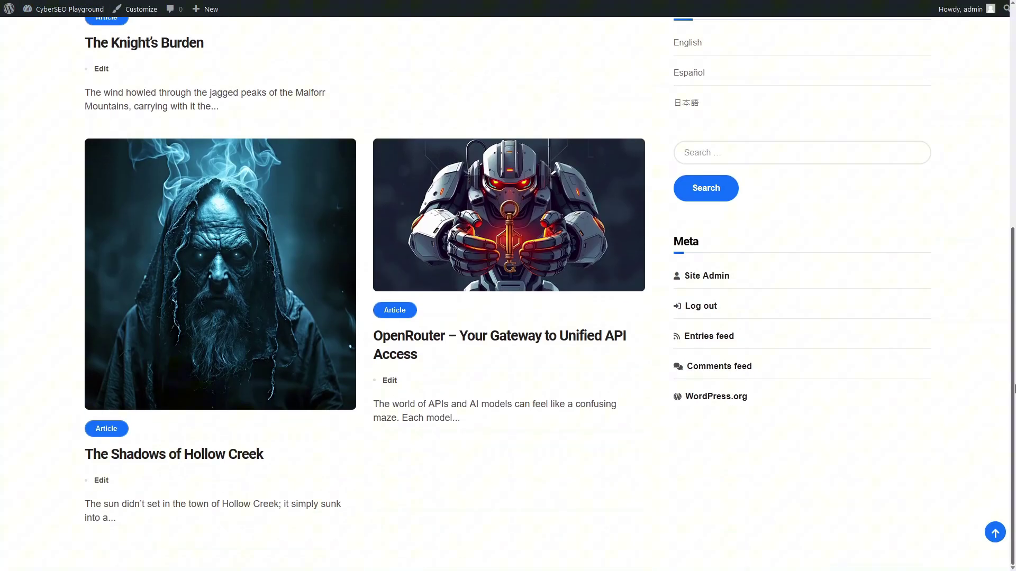
pyautogui.scroll(6, 1014, 377)
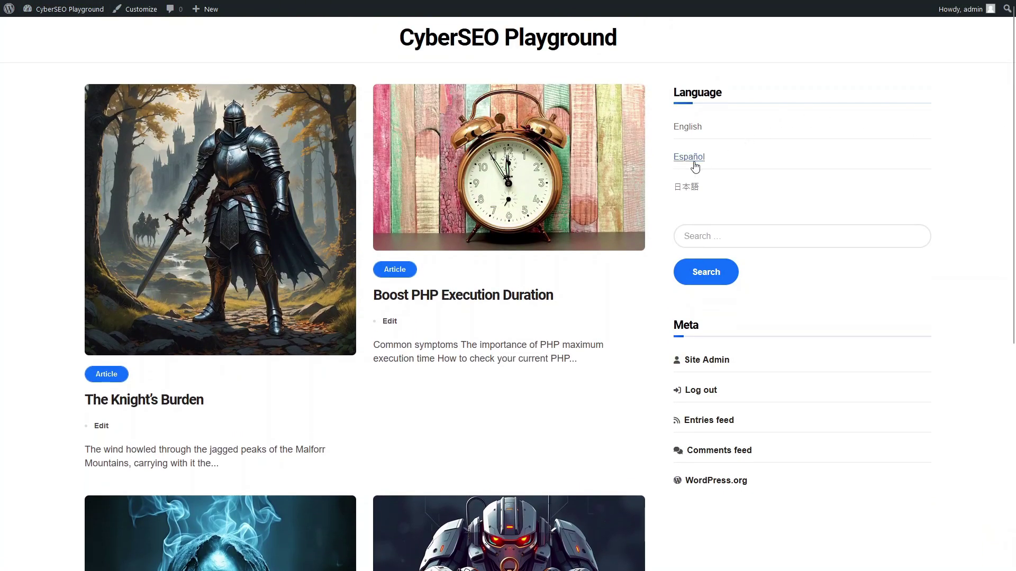
pyautogui.click(693, 164)
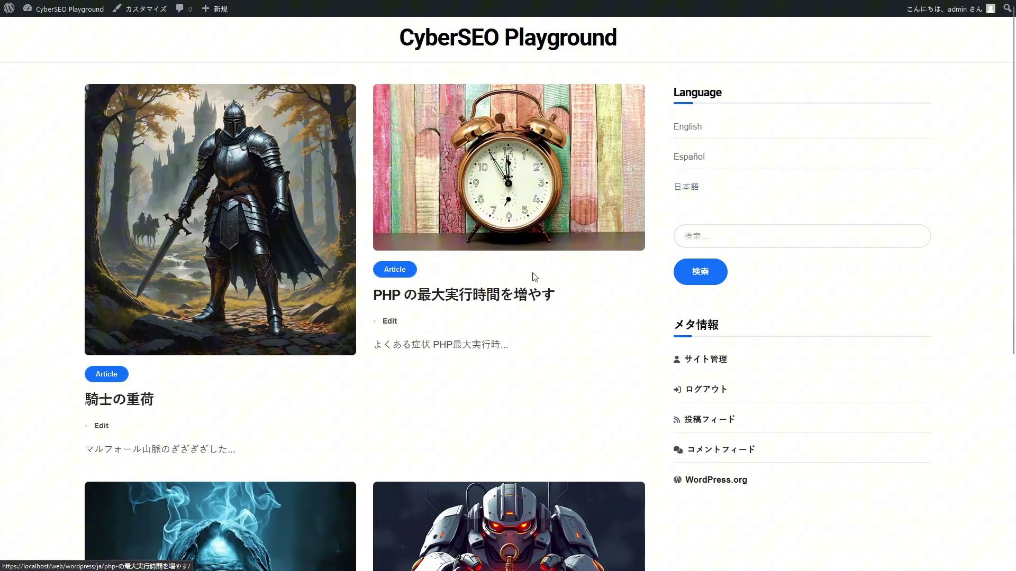
# Step: Open the PHP execution time post and switch it to English
pyautogui.click(507, 299)
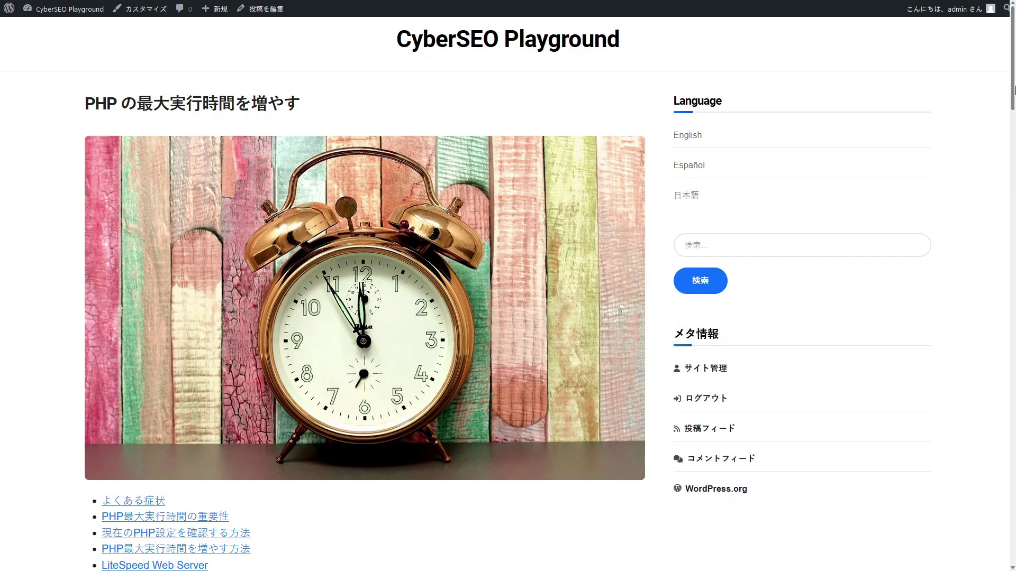
pyautogui.moveTo(1013, 90)
pyautogui.mouseDown()
pyautogui.moveTo(997, 437)
pyautogui.moveTo(1005, 108)
pyautogui.mouseUp()
pyautogui.click(678, 49)
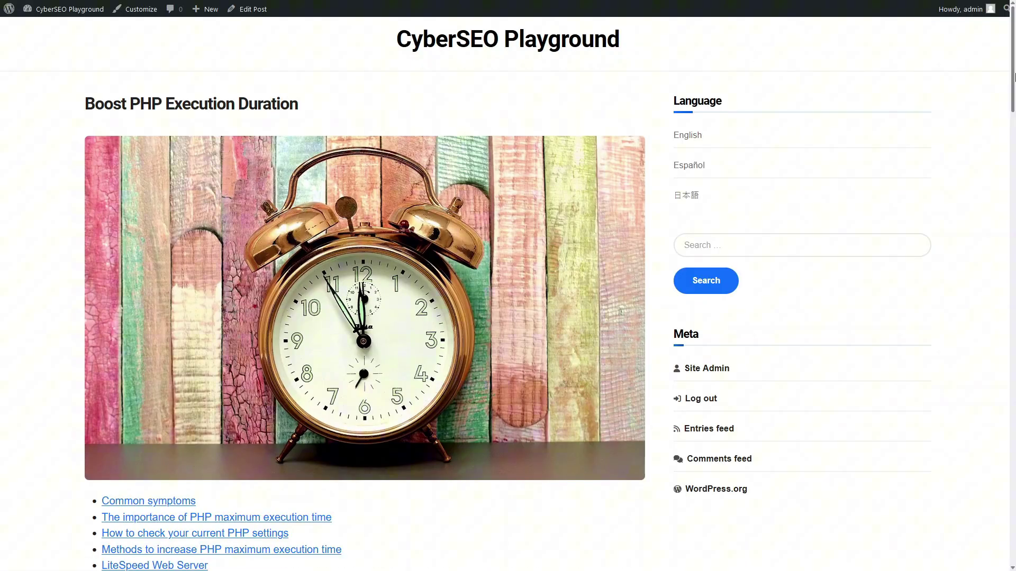
pyautogui.moveTo(1013, 78)
pyautogui.mouseDown()
pyautogui.moveTo(1015, 501)
pyautogui.moveTo(1007, 70)
pyautogui.mouseUp()
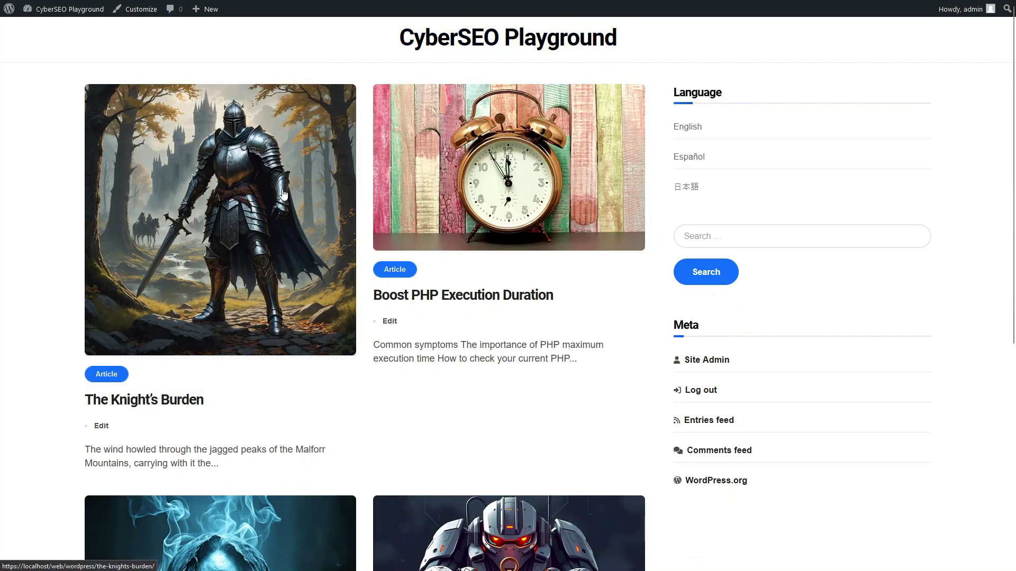
# Step: Open The Knight's Burden post and read through it
pyautogui.click(283, 193)
pyautogui.moveTo(1014, 96)
pyautogui.mouseDown()
pyautogui.moveTo(1014, 497)
pyautogui.moveTo(1014, 110)
pyautogui.mouseUp()
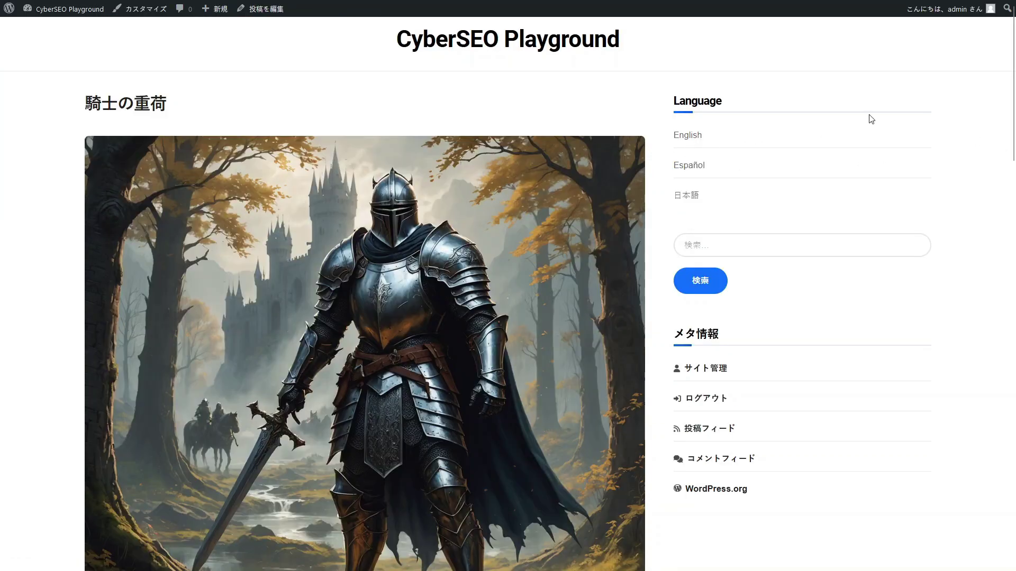
pyautogui.moveTo(1014, 74)
pyautogui.mouseDown()
pyautogui.moveTo(1014, 423)
pyautogui.moveTo(1014, 83)
pyautogui.mouseUp()
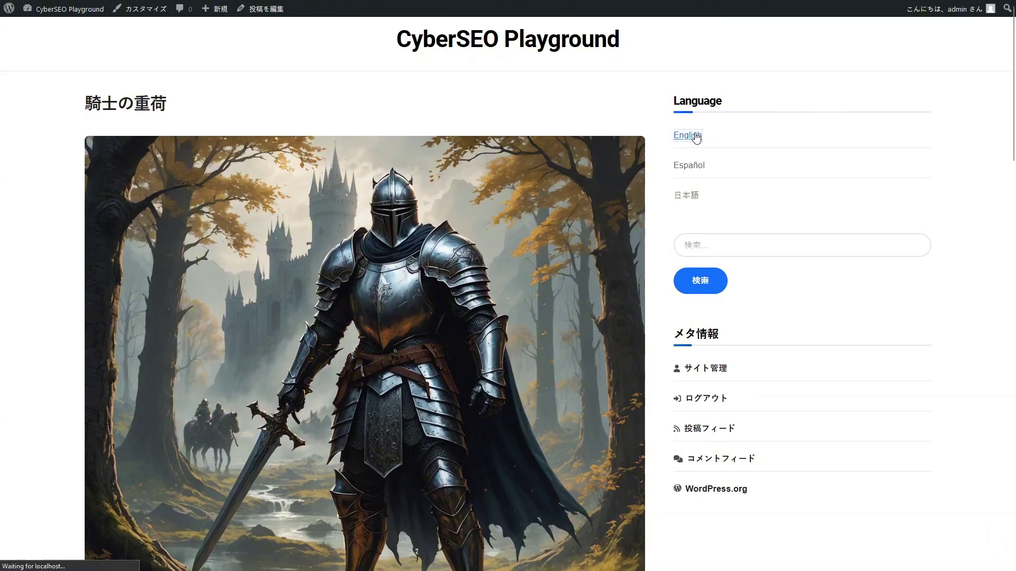
# Step: In Installed Plugins, deactivate Polylang and activate WPML Multilingual CMS
pyautogui.click(84, 13)
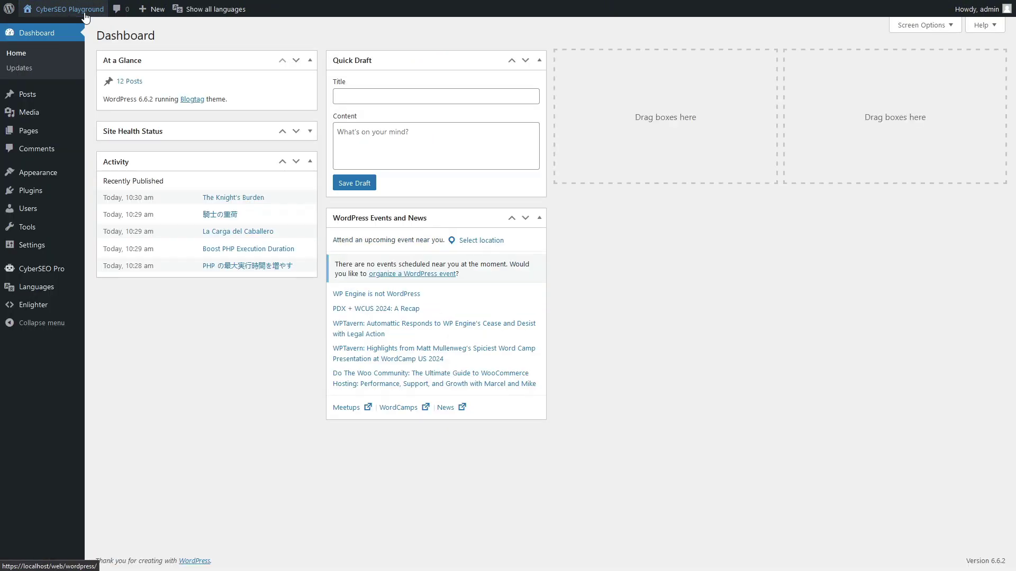
pyautogui.click(31, 190)
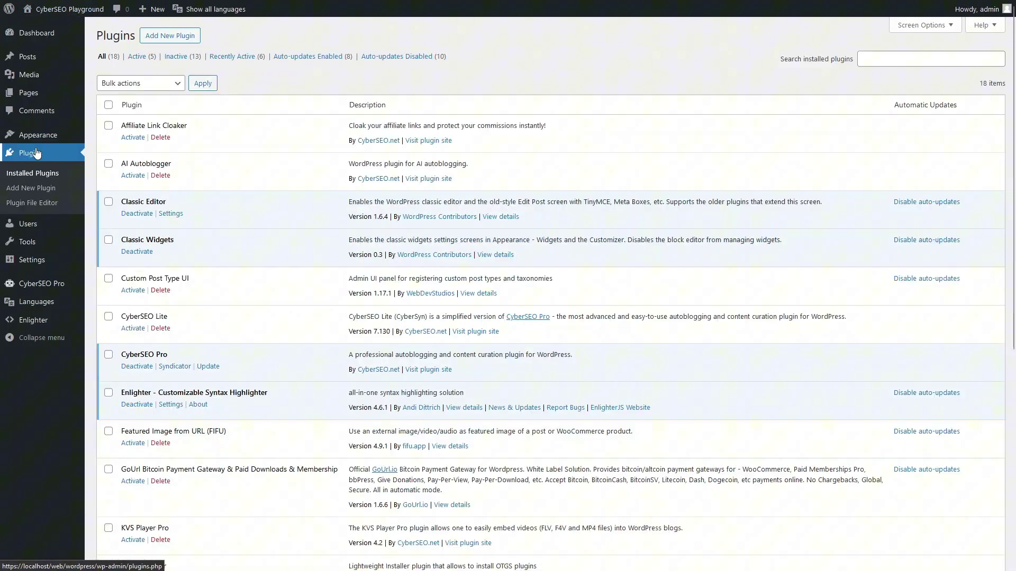
pyautogui.scroll(-6, 241, 286)
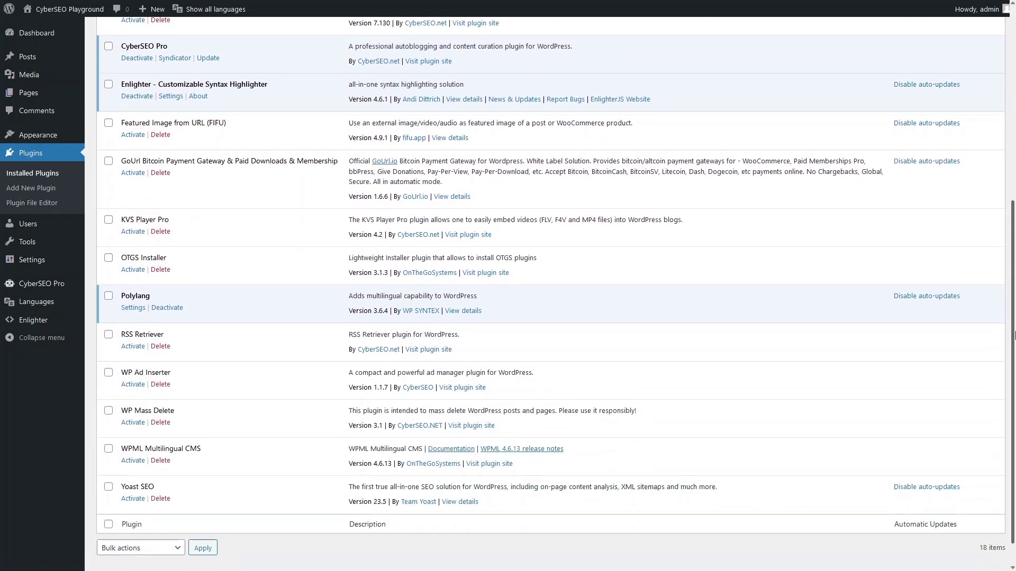
pyautogui.click(166, 301)
pyautogui.scroll(-5, 1006, 451)
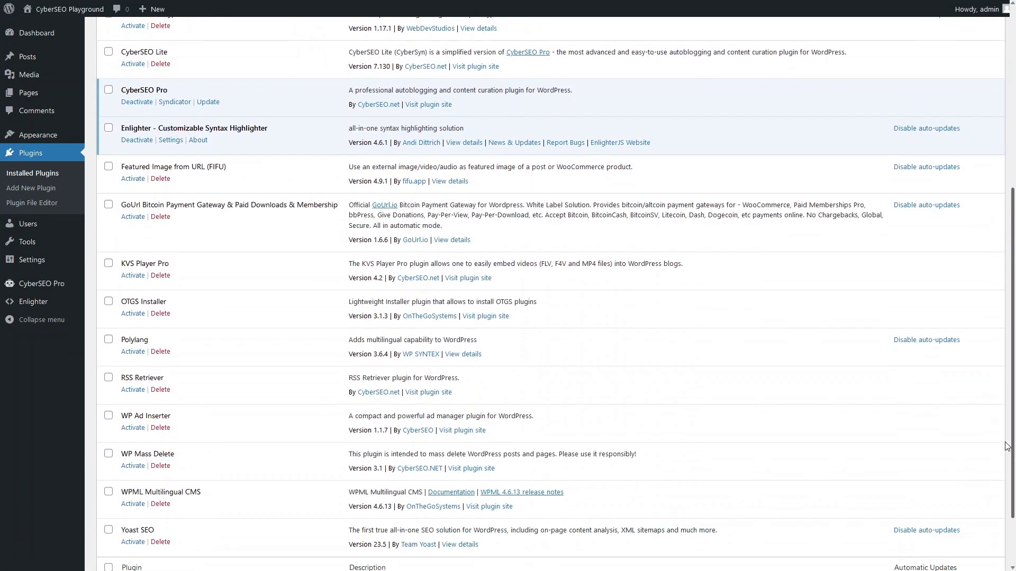
pyautogui.scroll(-2, 1006, 452)
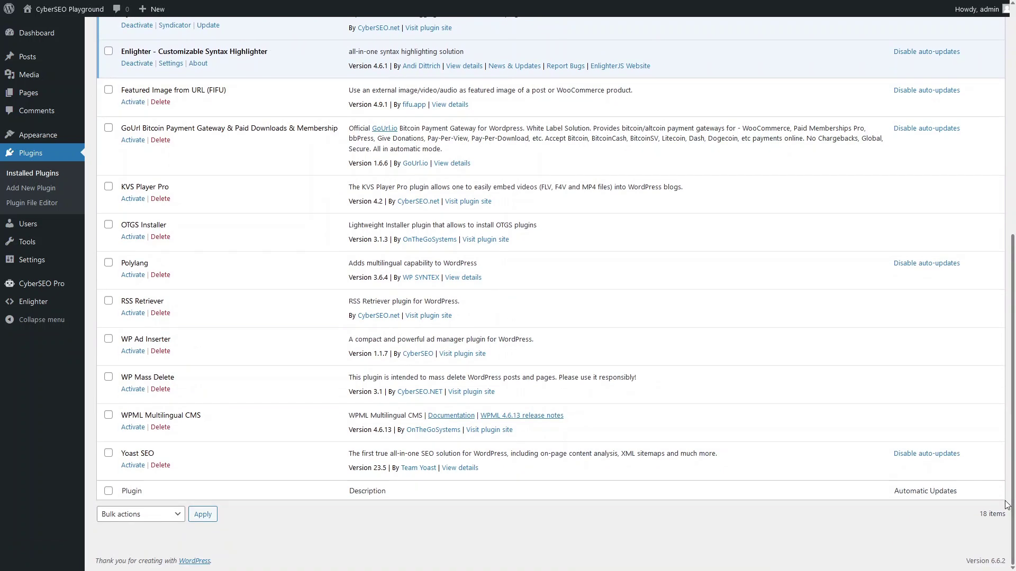
pyautogui.click(133, 427)
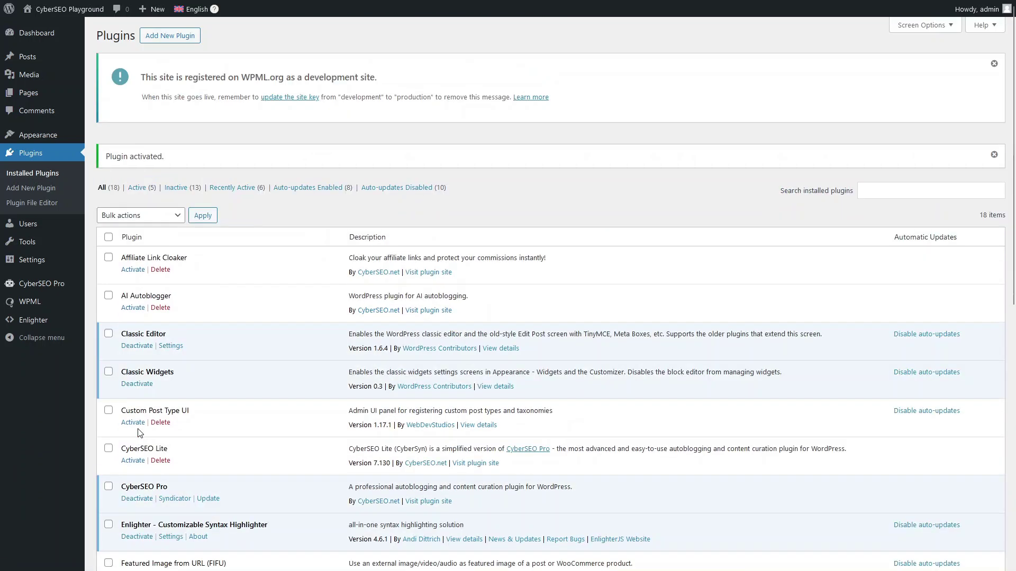
pyautogui.click(42, 284)
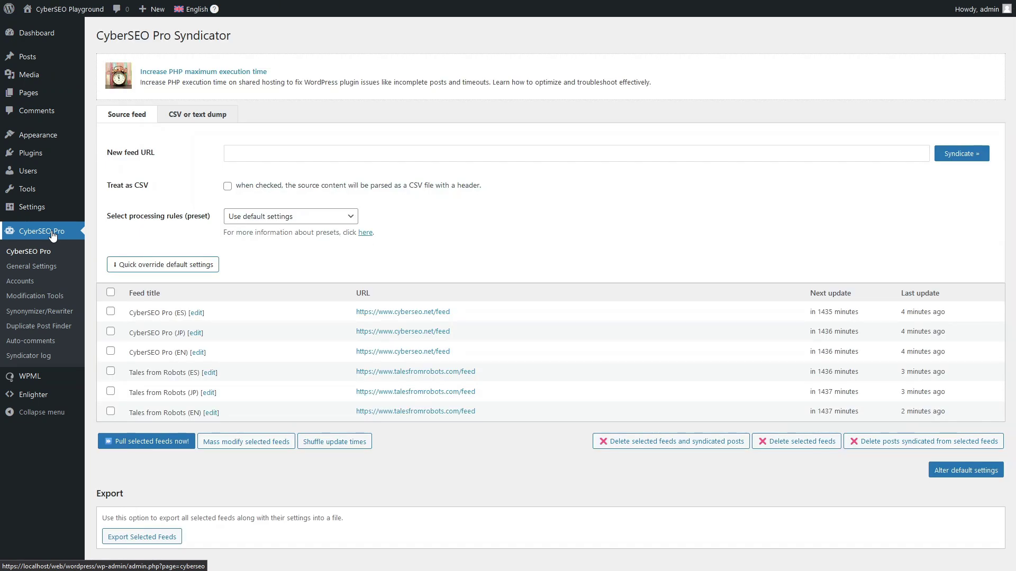
# Step: Set the CyberSEO Pro (ES) feed's WPML language to Español and save
pyautogui.click(196, 313)
pyautogui.moveTo(1013, 74); pyautogui.dragTo(1013, 463)
pyautogui.click(247, 440)
pyautogui.click(253, 333)
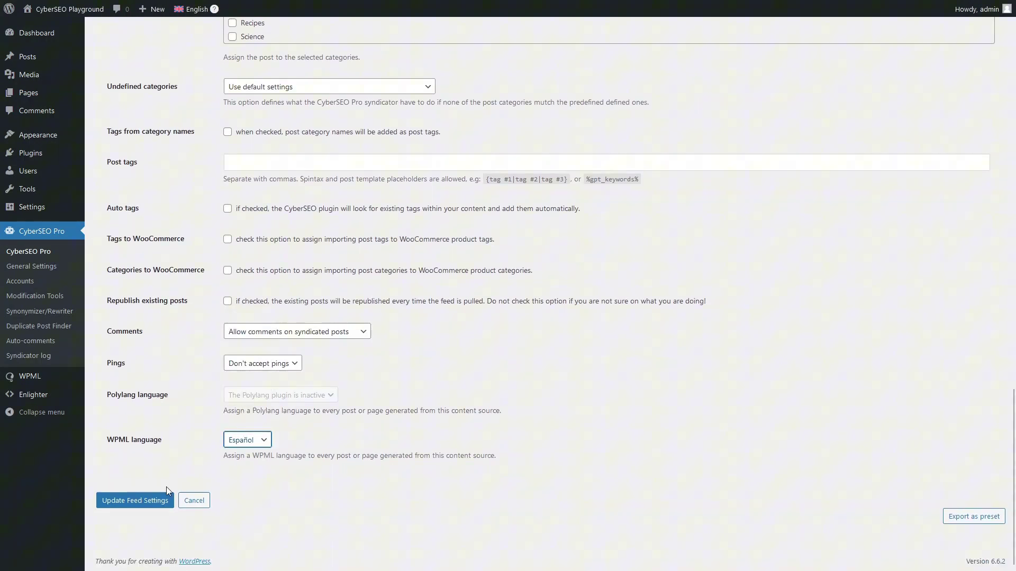
pyautogui.click(154, 501)
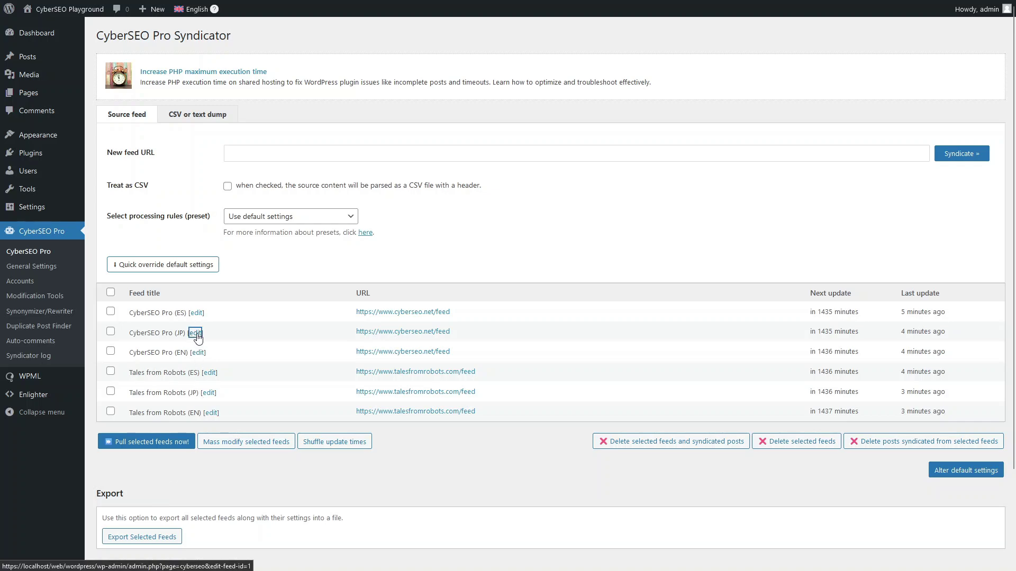
# Step: Set the CyberSEO Pro (JP) feed's WPML language to 日本語 and save
pyautogui.click(195, 333)
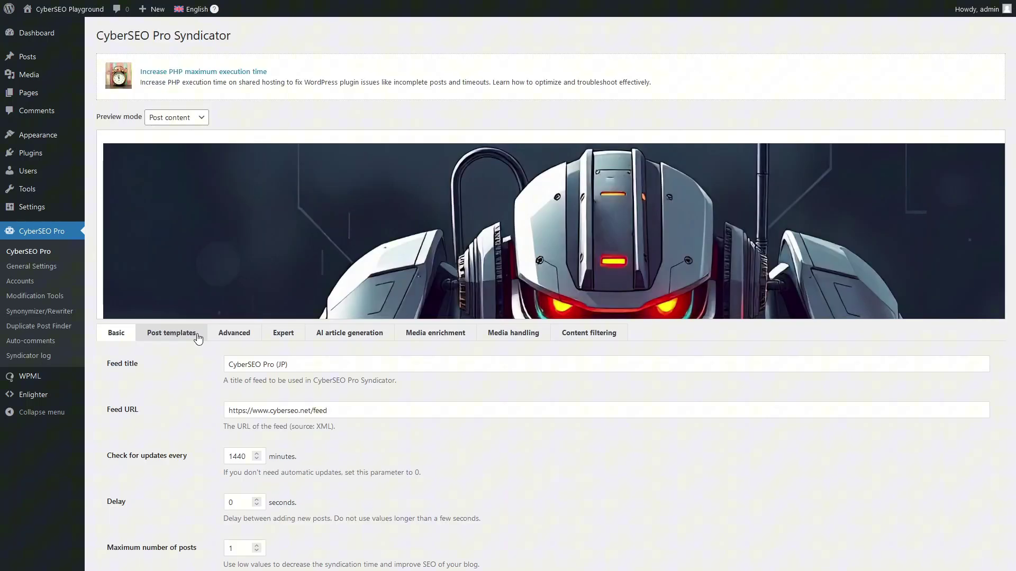
pyautogui.moveTo(1013, 90); pyautogui.dragTo(1013, 484)
pyautogui.click(257, 443)
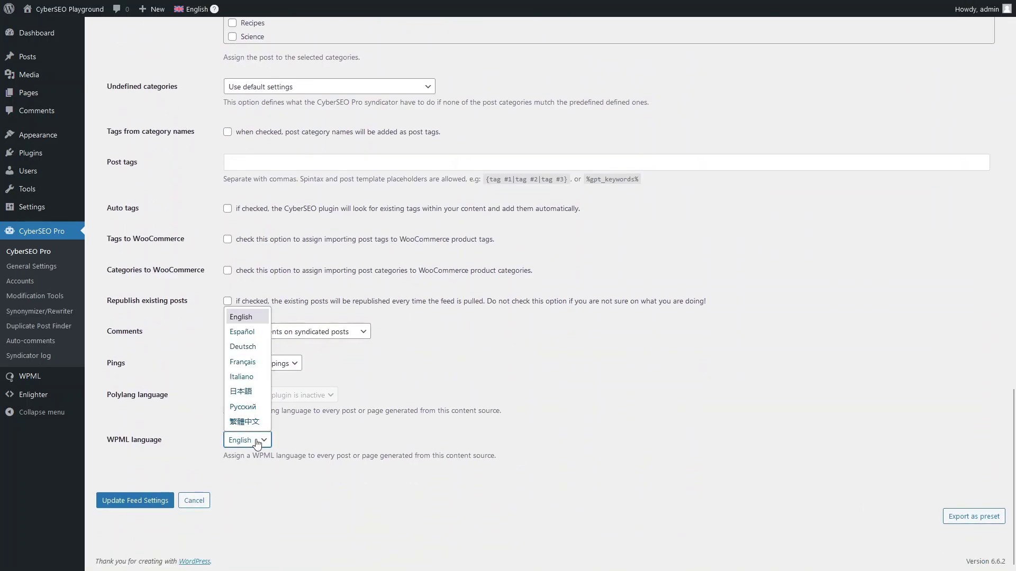
pyautogui.click(255, 391)
pyautogui.click(147, 504)
# Step: Save the CyberSEO Pro (EN) feed with WPML language English
pyautogui.click(197, 353)
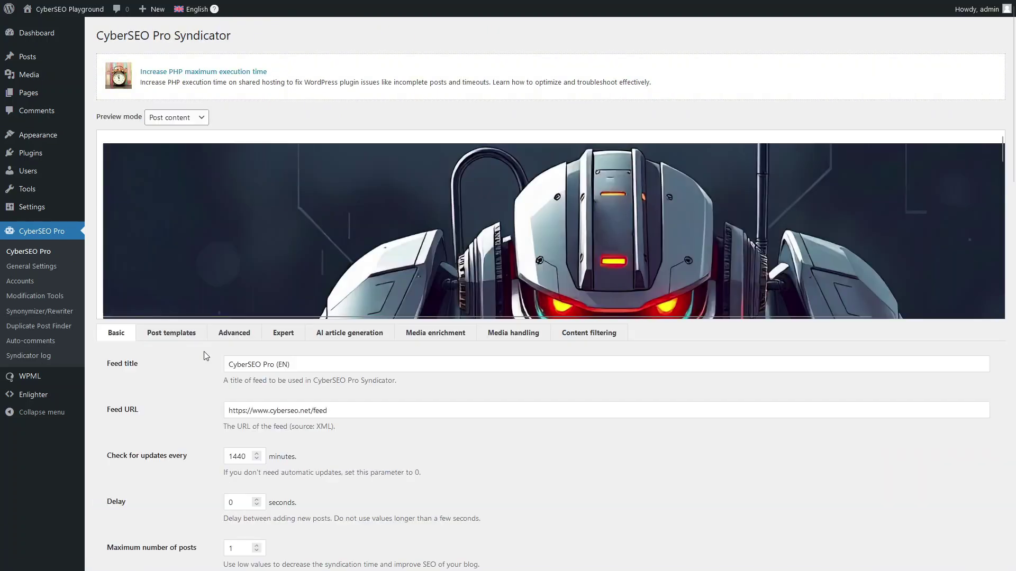
pyautogui.moveTo(1013, 90); pyautogui.dragTo(1013, 487)
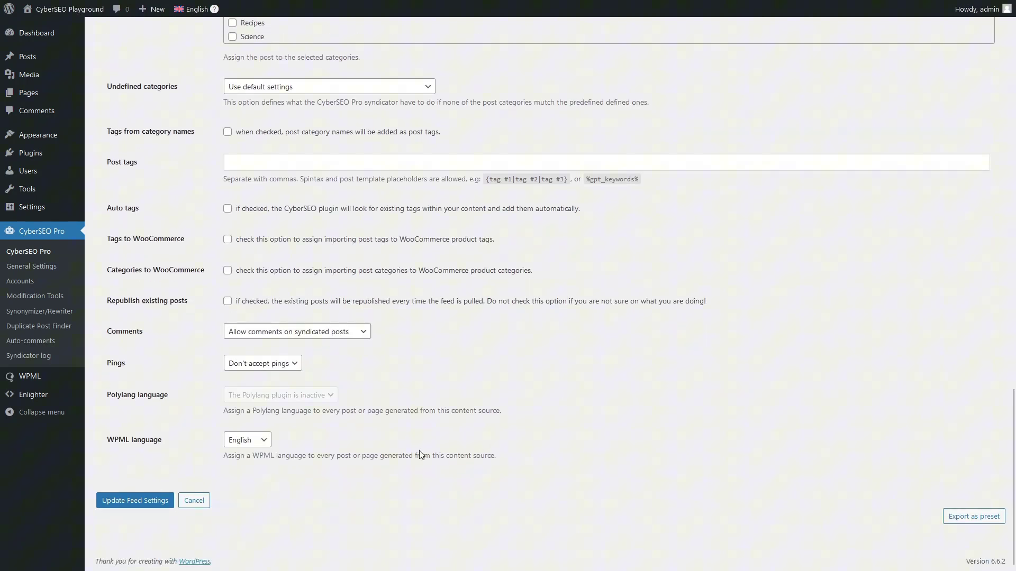
pyautogui.click(150, 501)
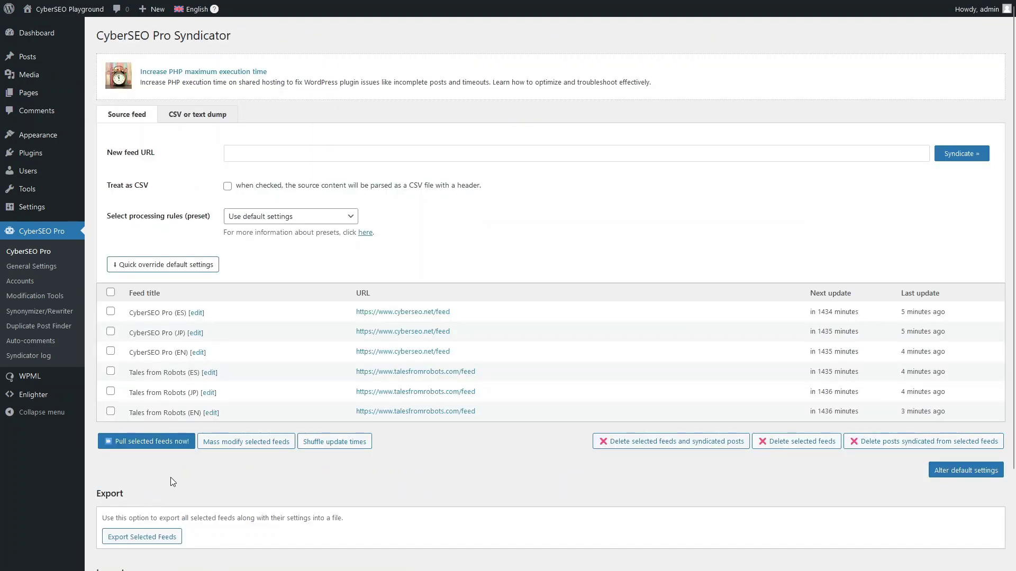
# Step: Set the Tales from Robots (ES) feed's WPML language to Español and save
pyautogui.click(210, 373)
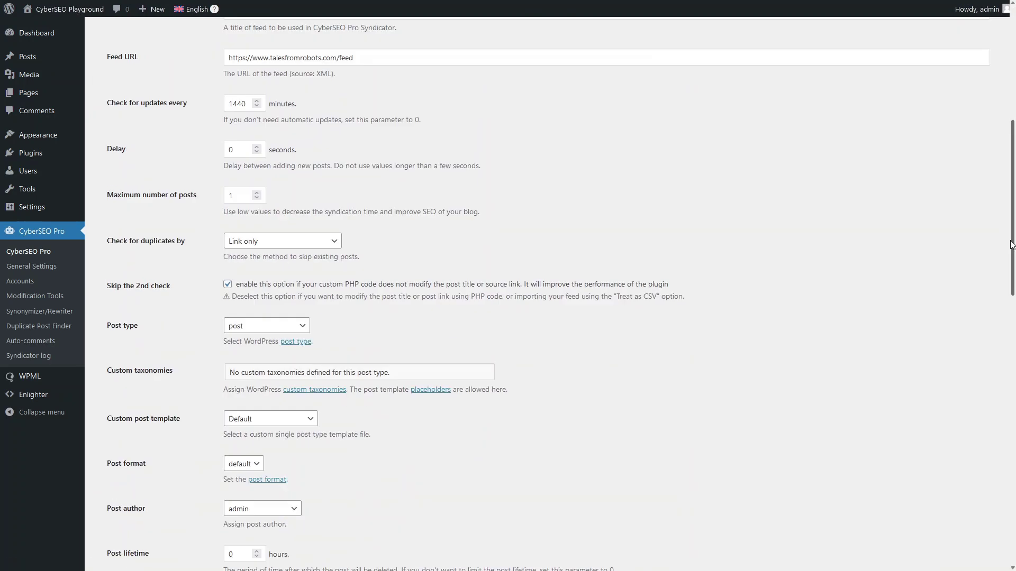
pyautogui.scroll(-15, 612, 412)
pyautogui.click(254, 447)
pyautogui.click(250, 333)
pyautogui.click(153, 500)
# Step: Set the Tales from Robots (JP) feed's WPML language to 日本語 and save
pyautogui.click(207, 394)
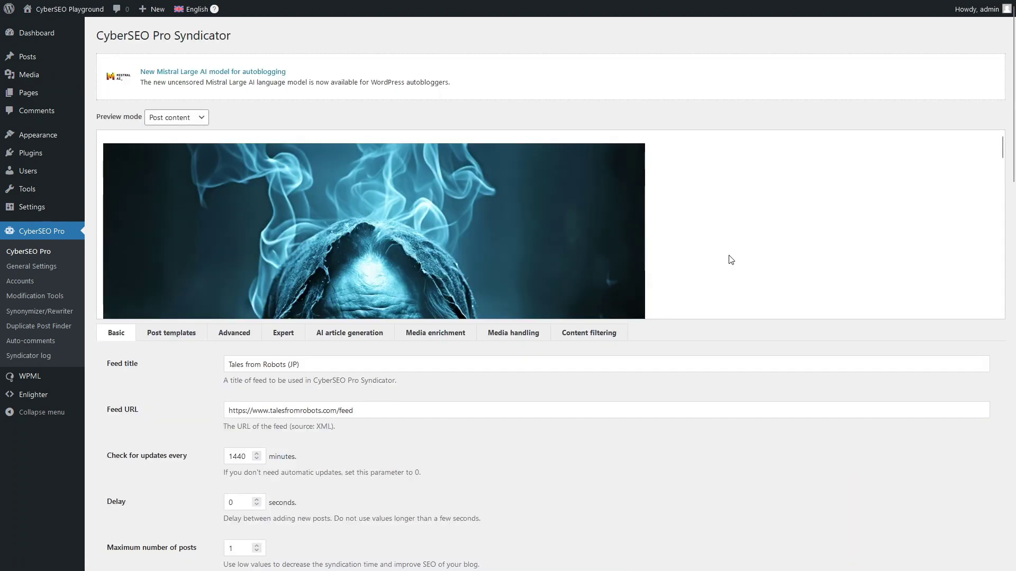
pyautogui.moveTo(1013, 120); pyautogui.dragTo(1014, 493)
pyautogui.click(267, 440)
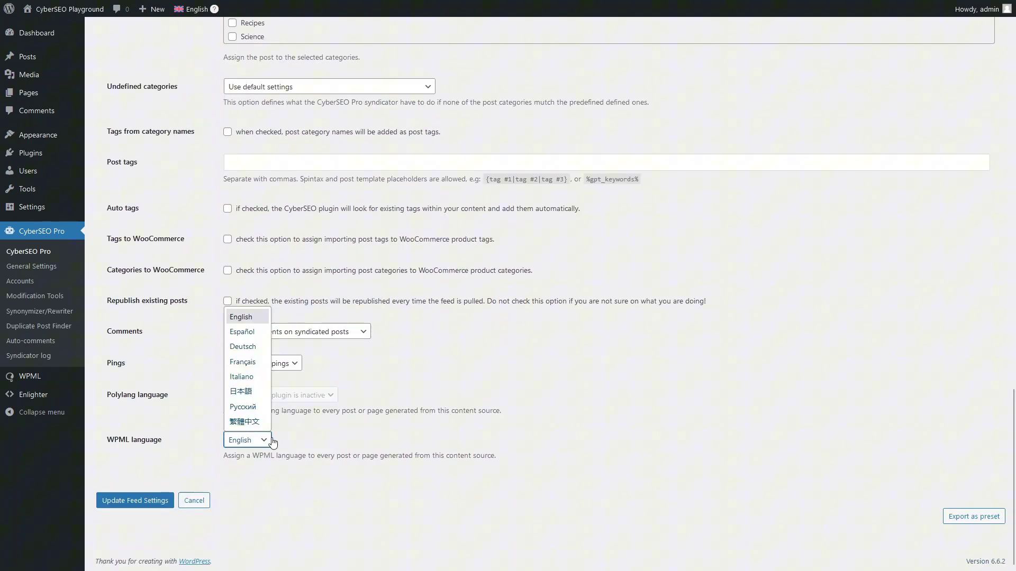
pyautogui.click(264, 392)
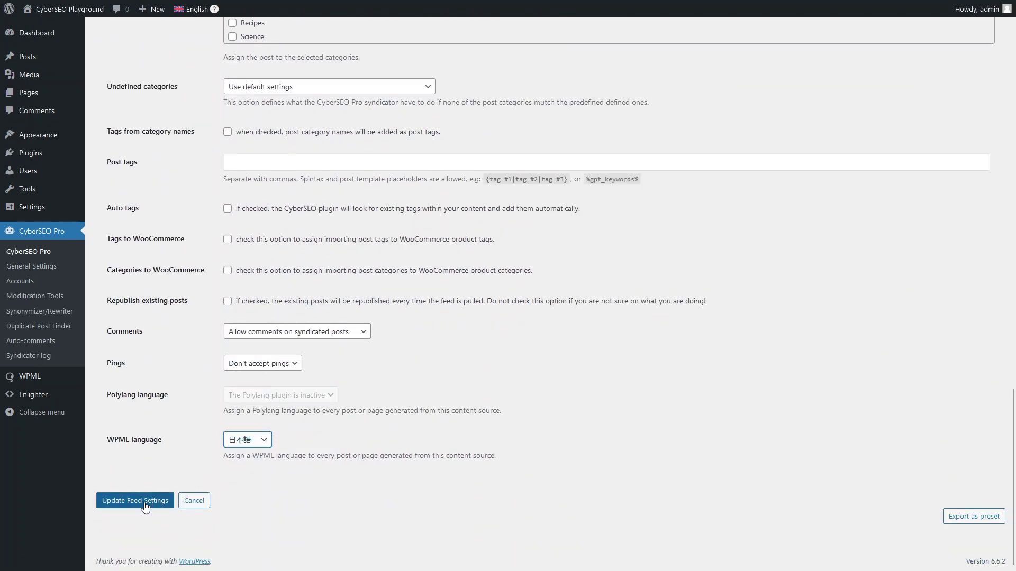
pyautogui.click(153, 498)
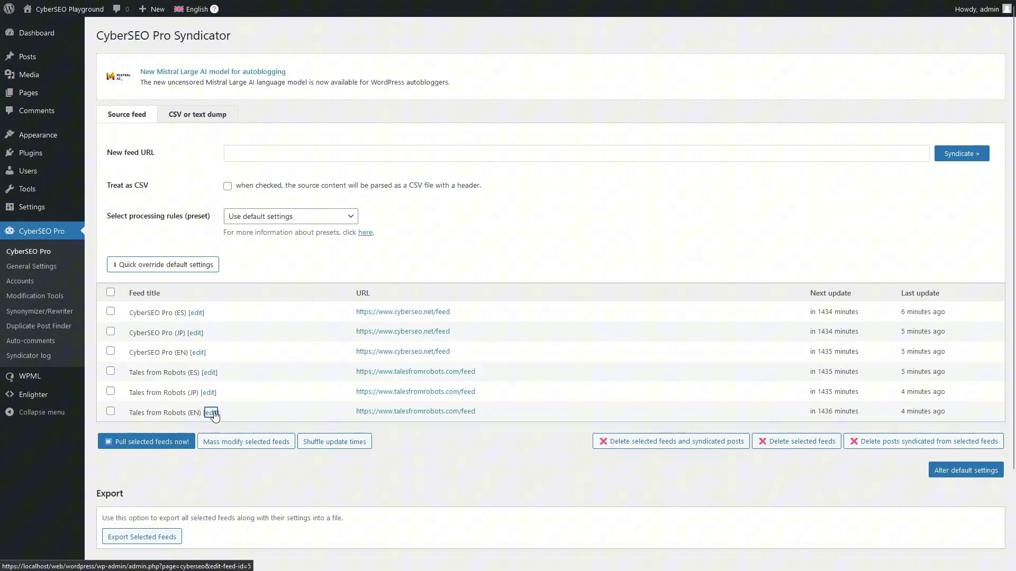
# Step: Save the Tales from Robots (EN) feed with WPML language English
pyautogui.click(210, 413)
pyautogui.scroll(-1, 1014, 125)
pyautogui.scroll(-15, 1014, 126)
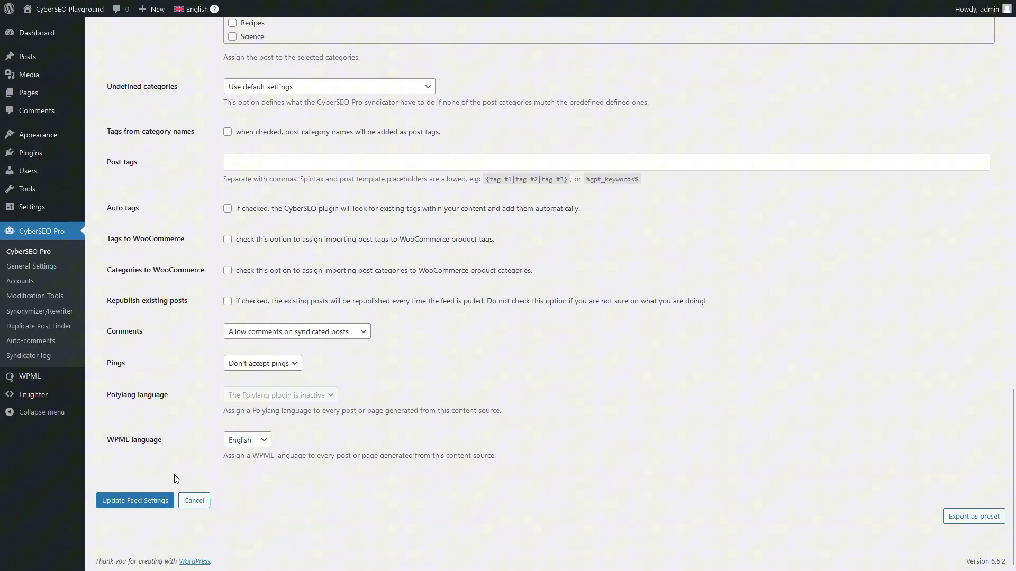
pyautogui.click(156, 500)
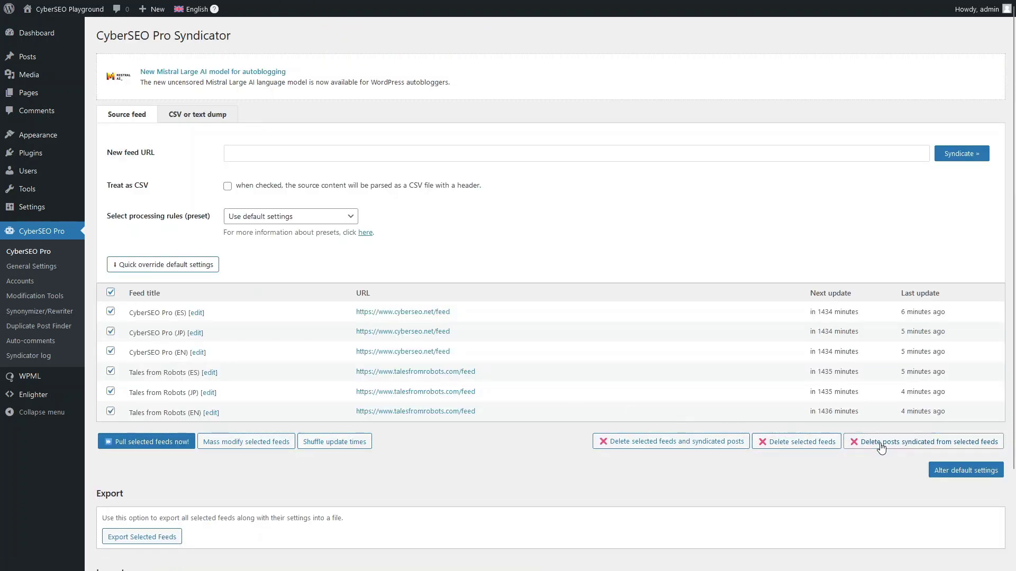
# Step: Delete the 12 syndicated posts from the selected feeds, confirm, and pull fresh posts
pyautogui.click(856, 443)
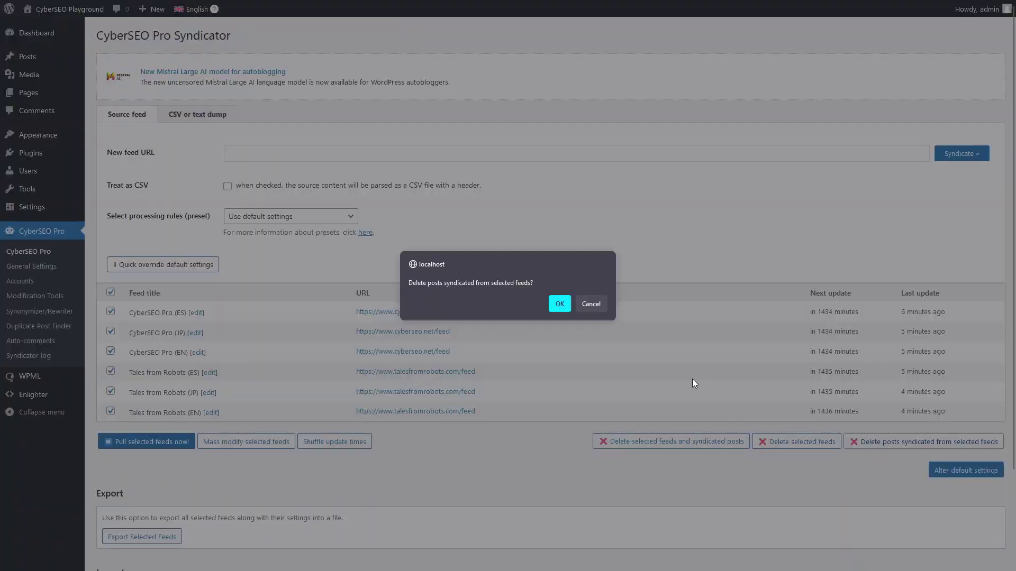
pyautogui.click(560, 305)
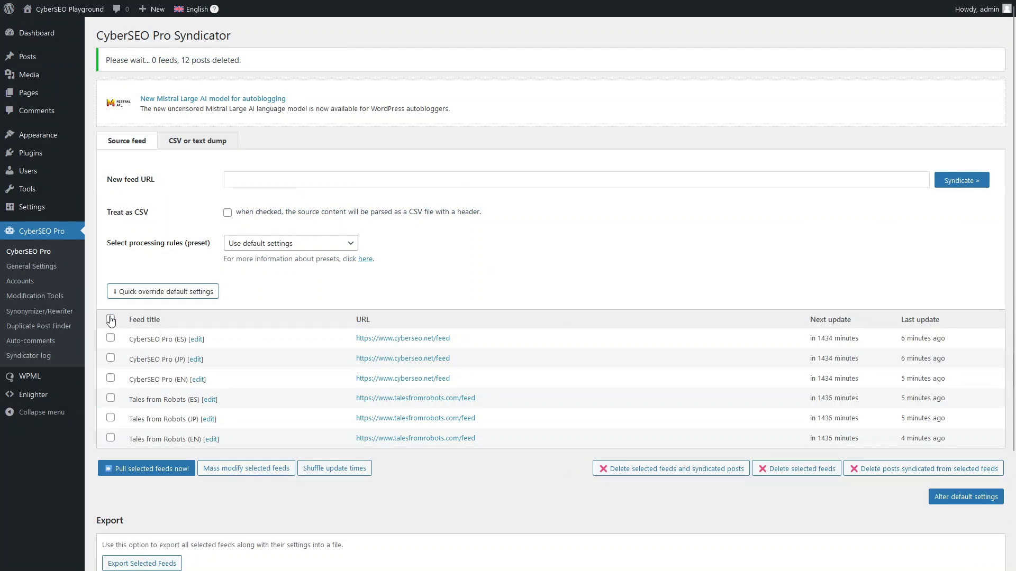
pyautogui.click(160, 471)
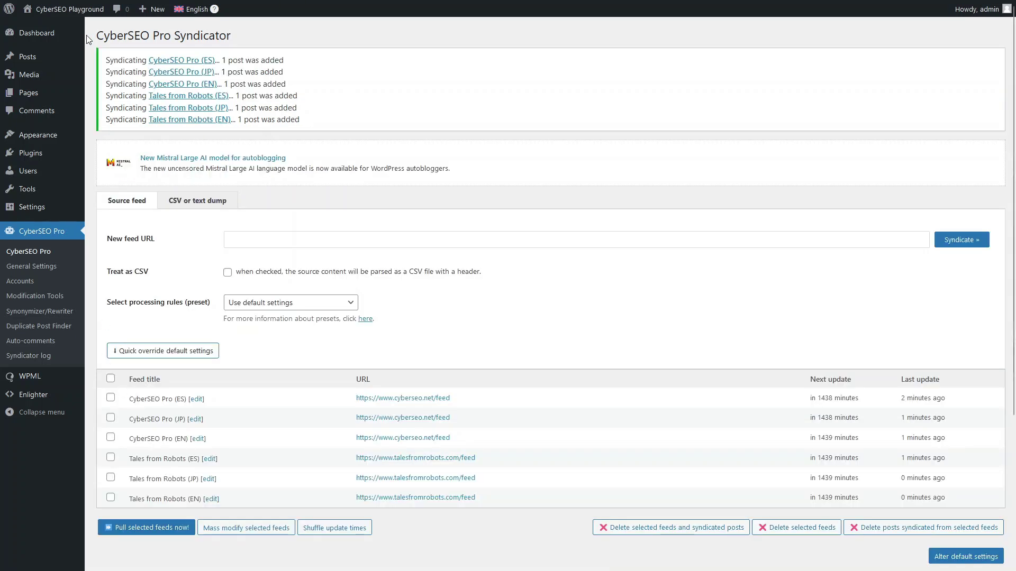
# Step: Show the front end in Spanish, then Japanese, using the footer language switcher
pyautogui.click(86, 12)
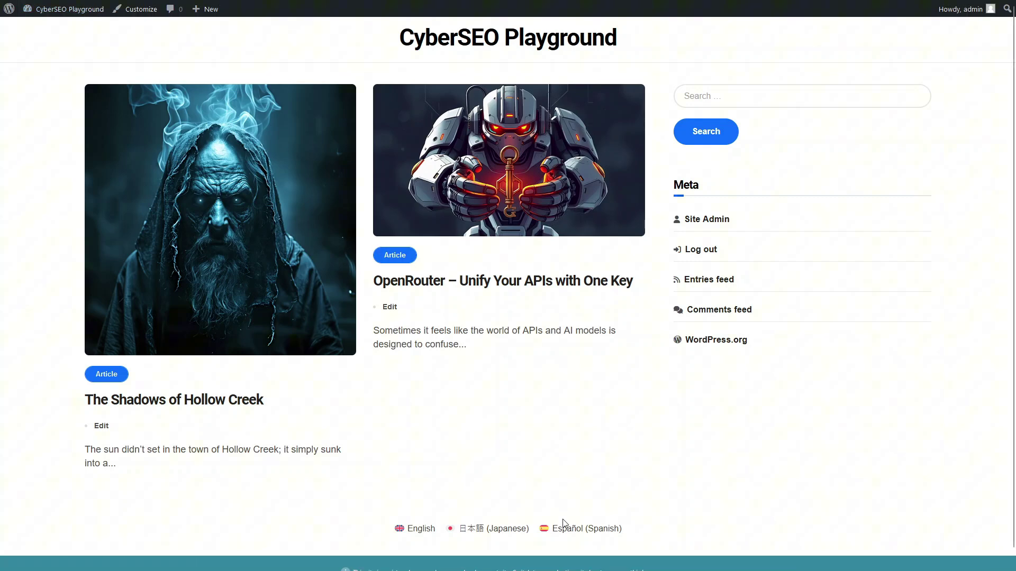
pyautogui.click(565, 531)
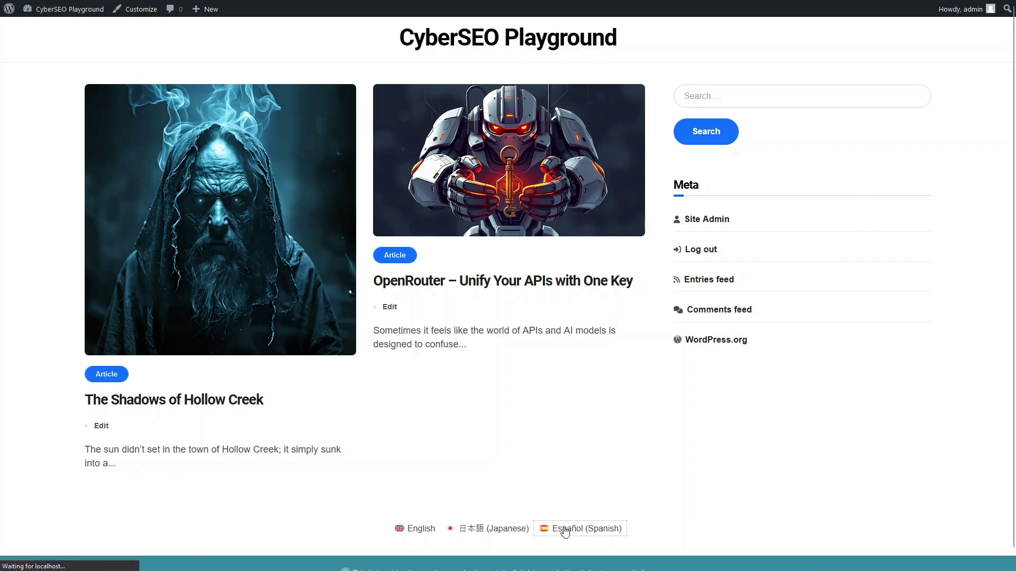
pyautogui.click(517, 531)
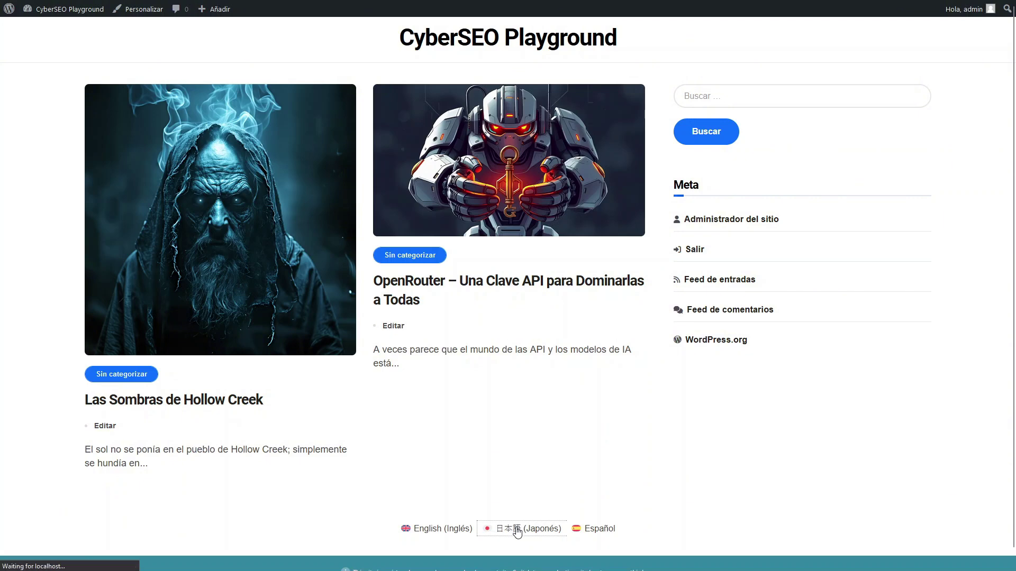
# Step: Open the Japanese Hollow Creek post, view it in Spanish, then go to the Spanish home page
pyautogui.click(189, 400)
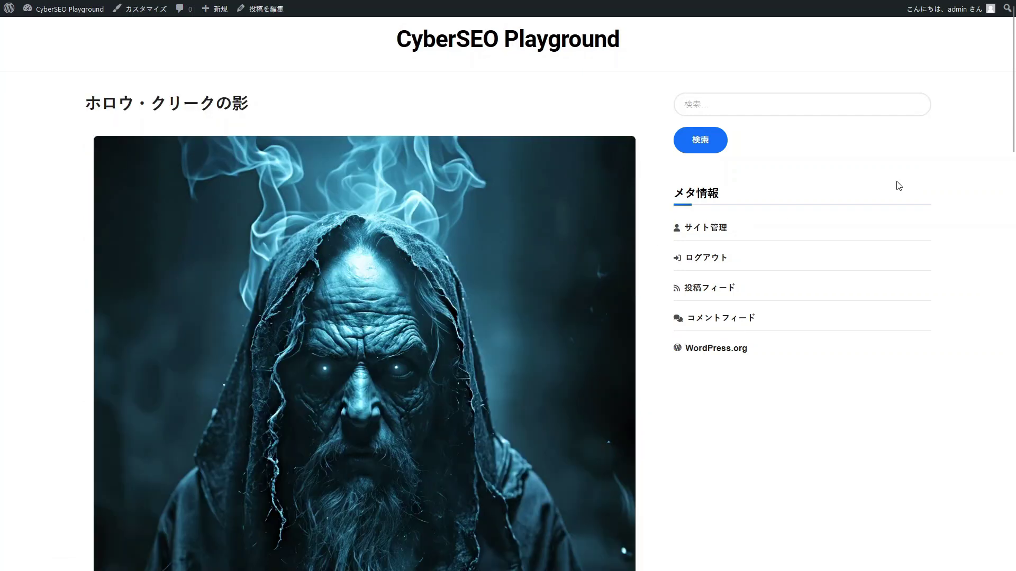
pyautogui.moveTo(1013, 63); pyautogui.dragTo(1014, 466)
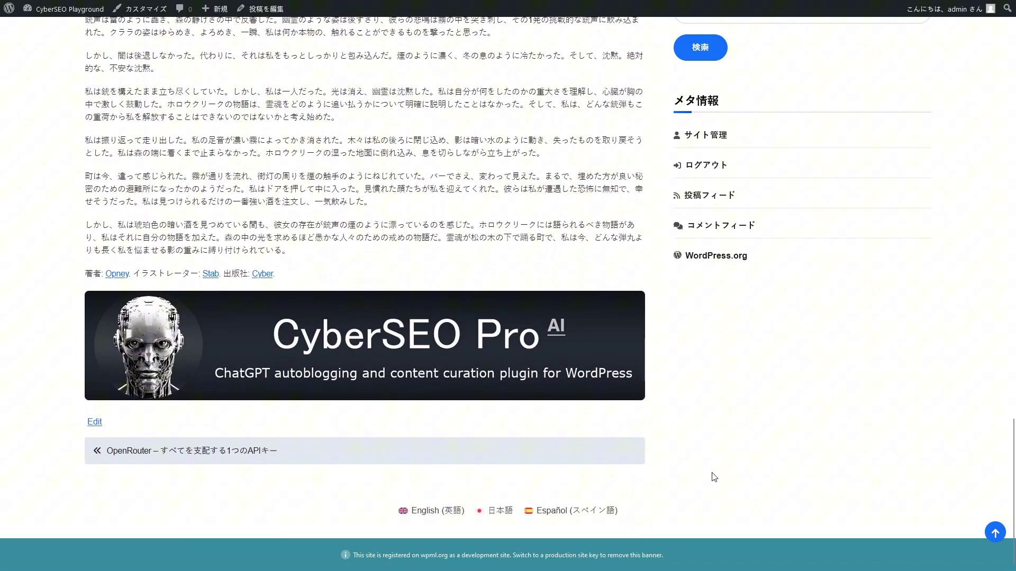
pyautogui.click(570, 516)
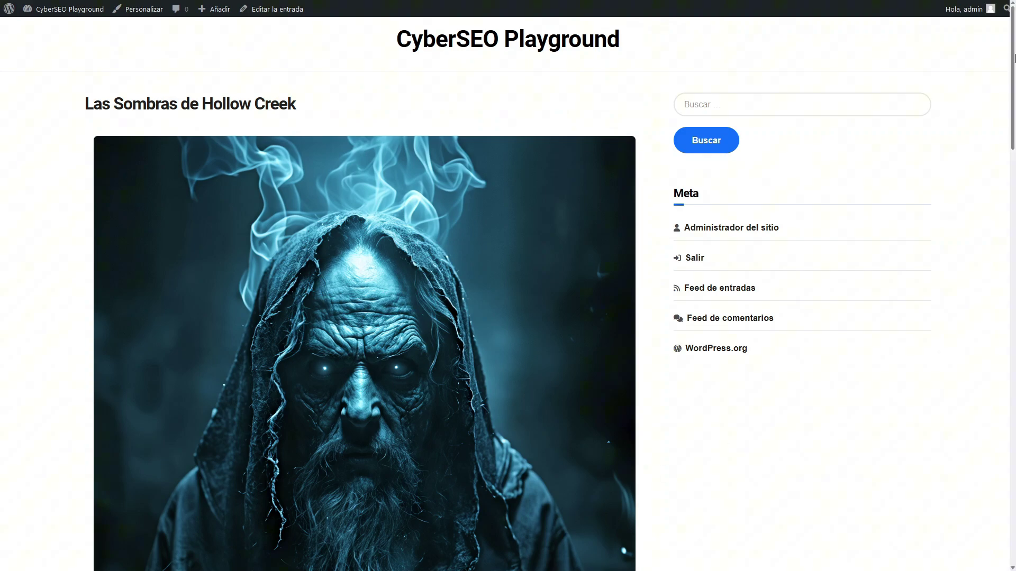
pyautogui.moveTo(1012, 51); pyautogui.dragTo(1014, 472)
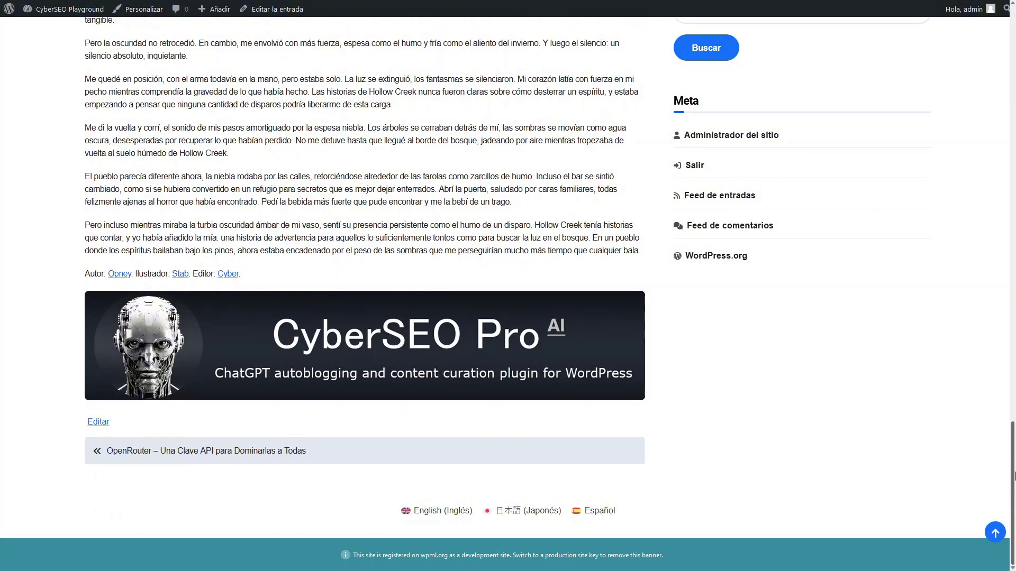
pyautogui.press('Home')
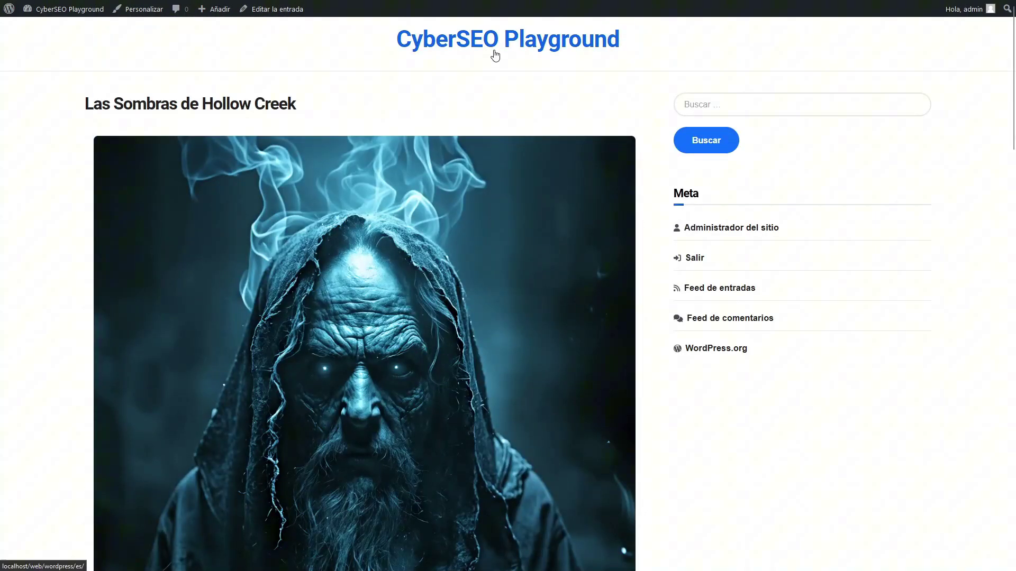
pyautogui.click(495, 51)
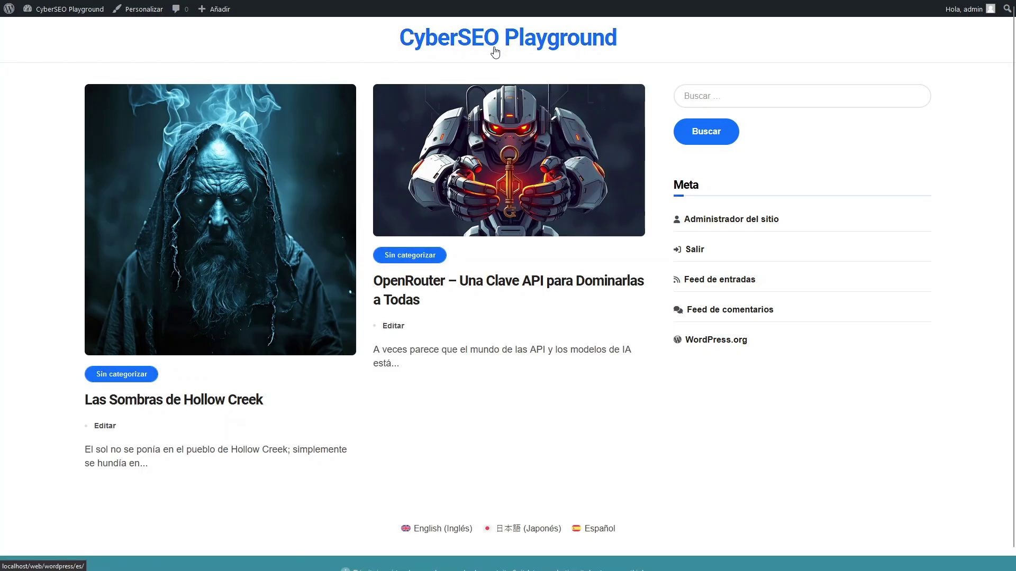
# Step: Open the Spanish OpenRouter post, then view it in Japanese and finally English
pyautogui.click(487, 284)
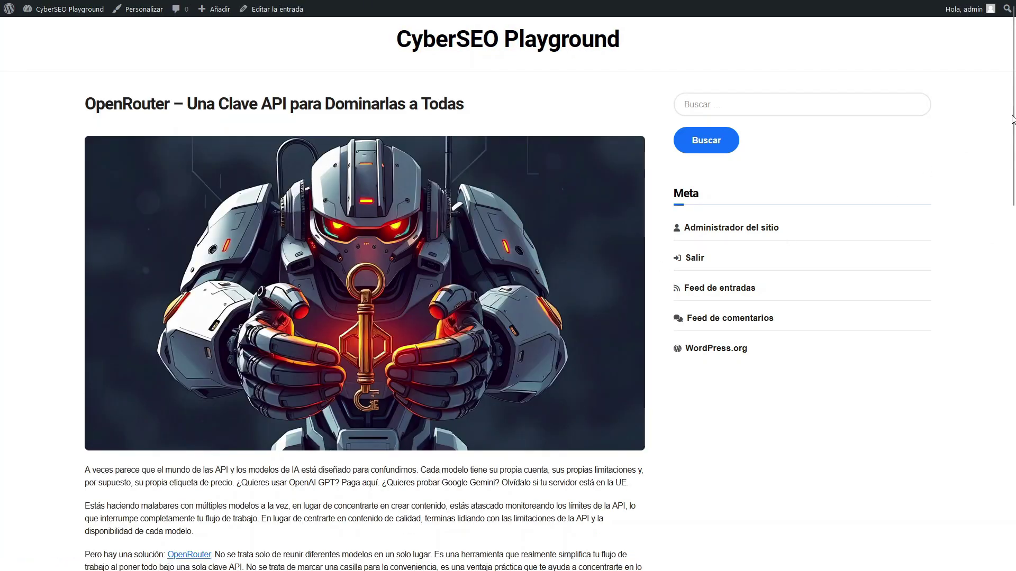
pyautogui.moveTo(1014, 108); pyautogui.dragTo(952, 481)
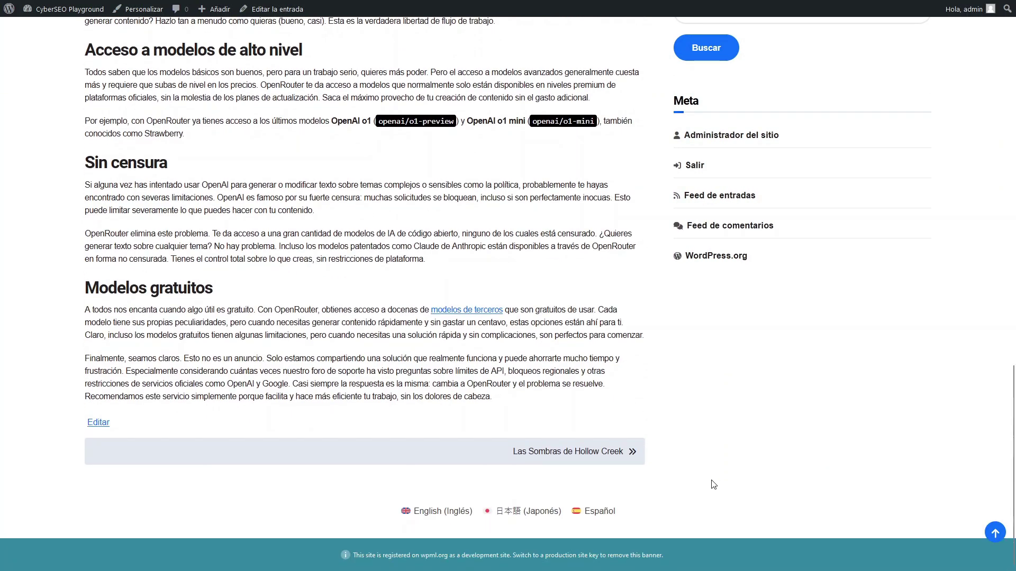
pyautogui.click(527, 512)
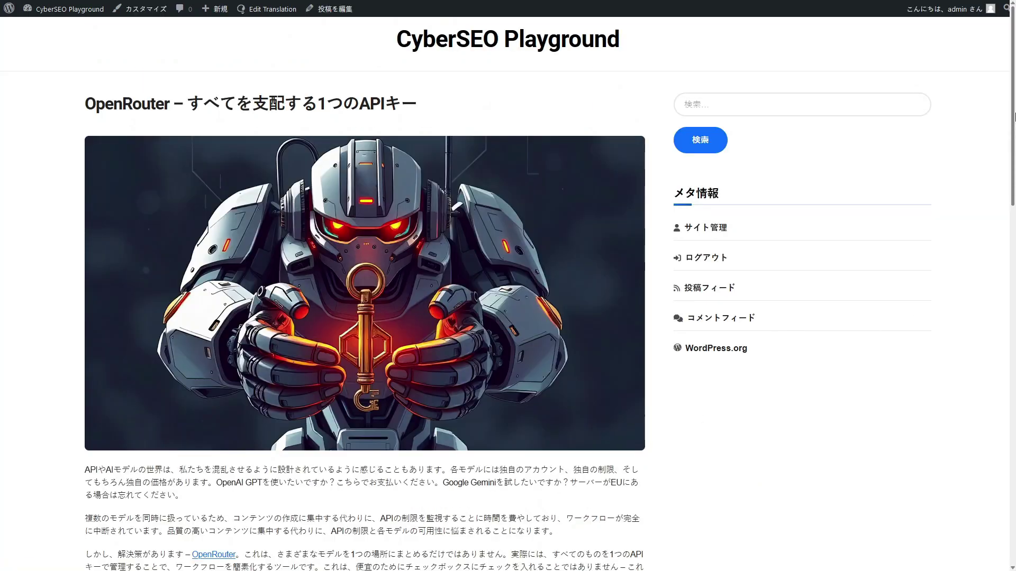
pyautogui.moveTo(1014, 116); pyautogui.dragTo(945, 495)
pyautogui.click(437, 511)
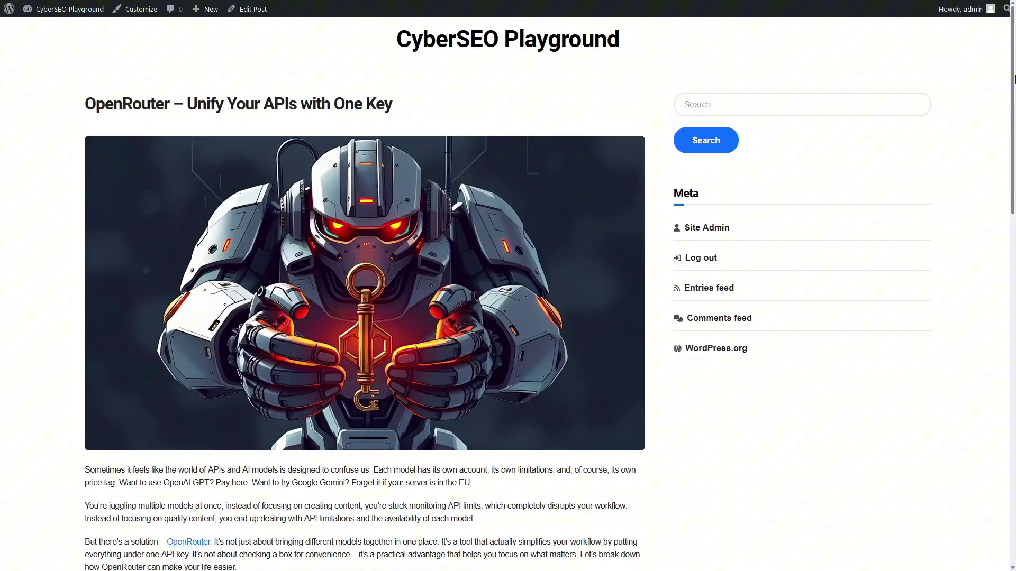
pyautogui.moveTo(1013, 119); pyautogui.dragTo(1014, 69)
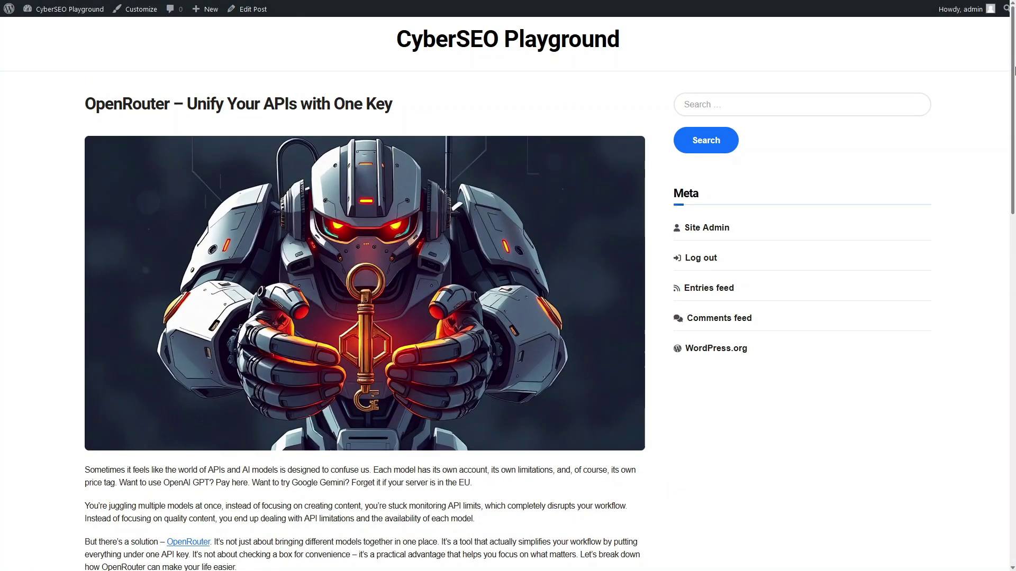